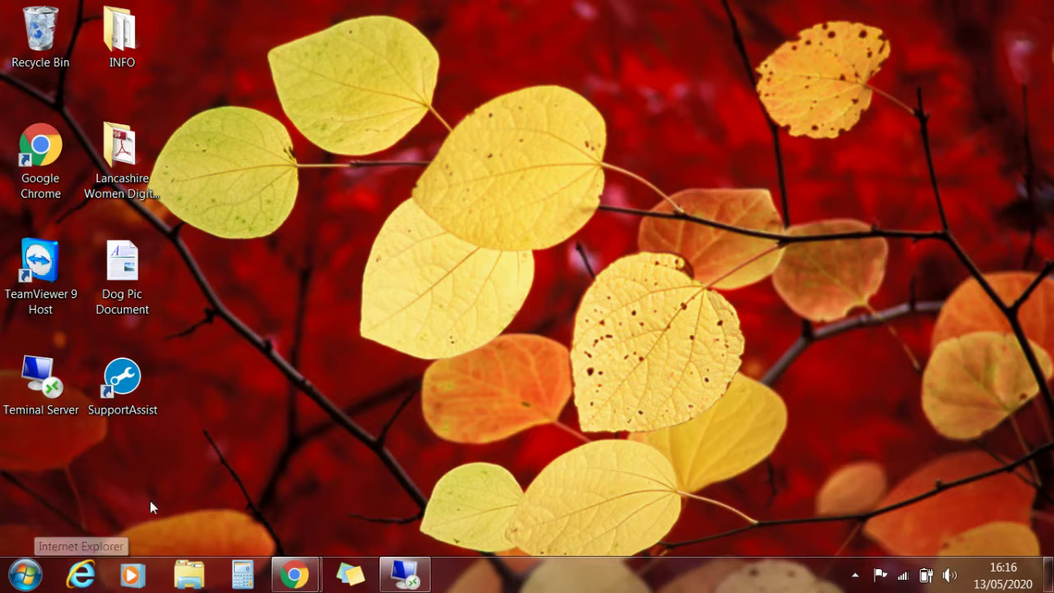
- Search for Gmail in Internet Explorer, dismissing the default-browser prompt
click(86, 583)
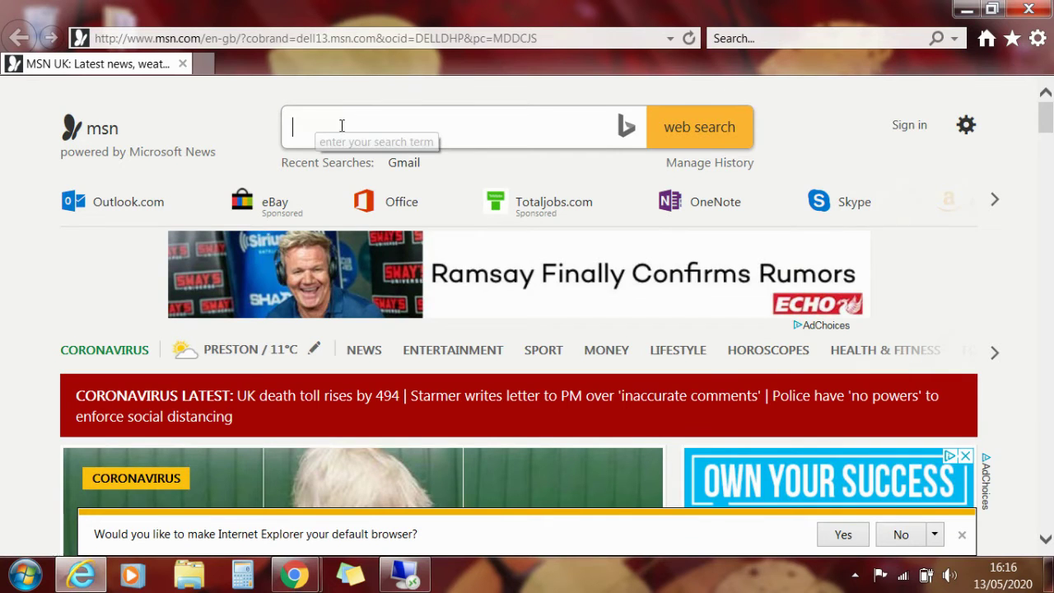
text(gm)
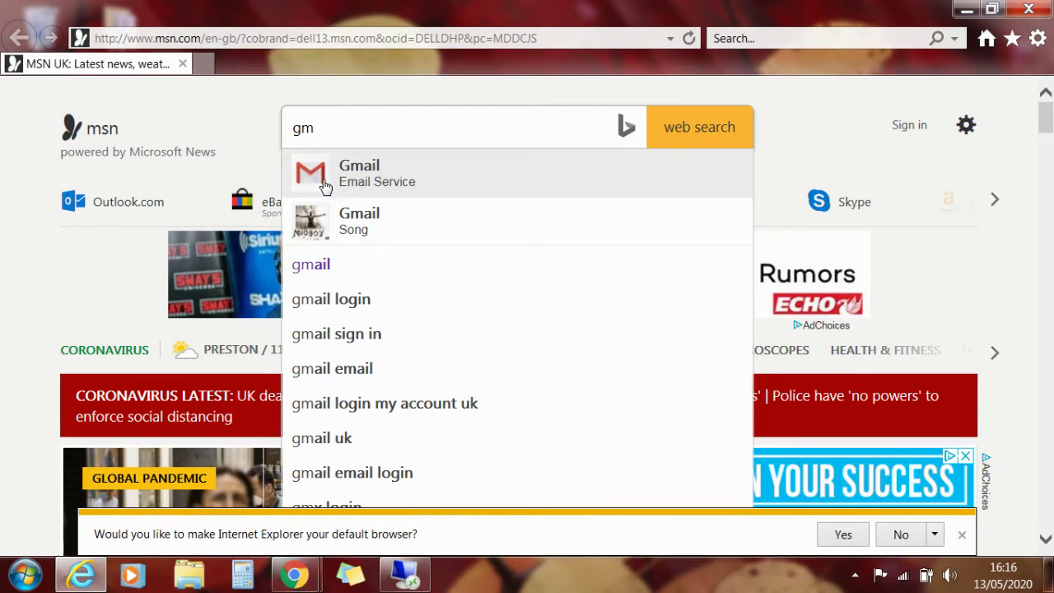
click(375, 179)
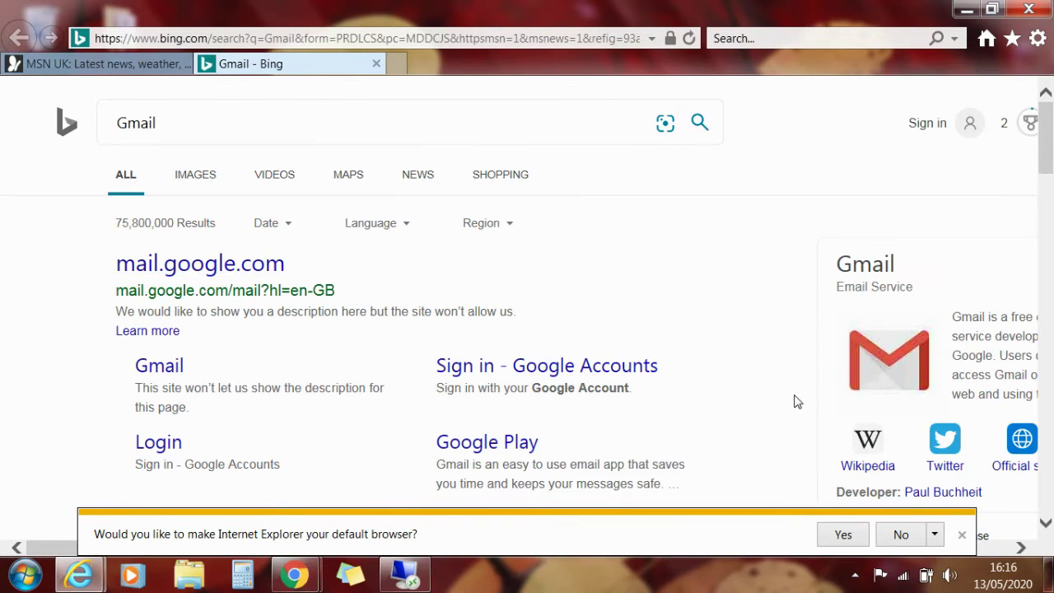
click(900, 535)
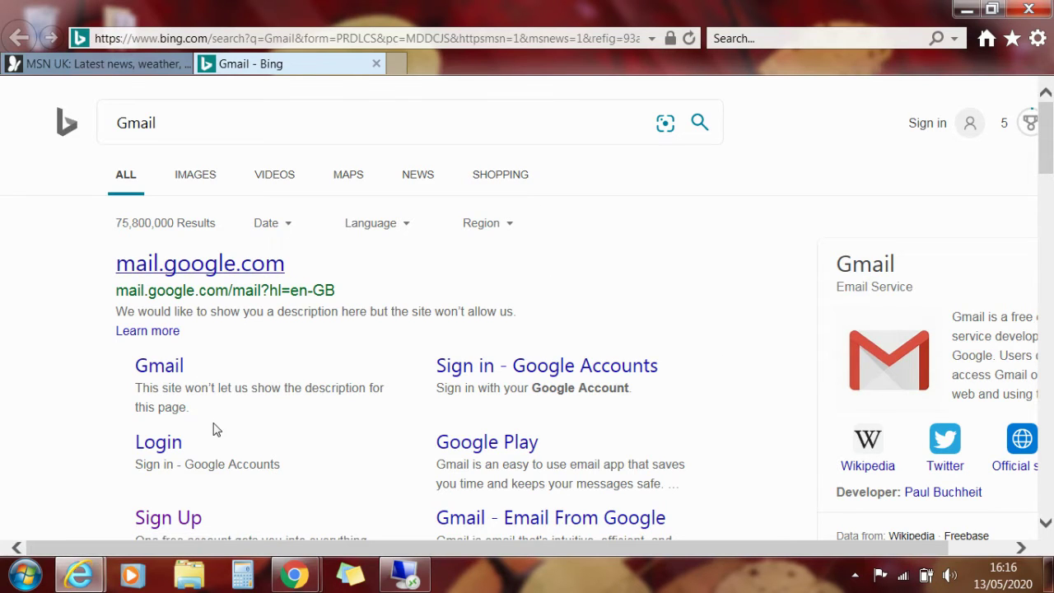
scroll(3, 437, down, 1)
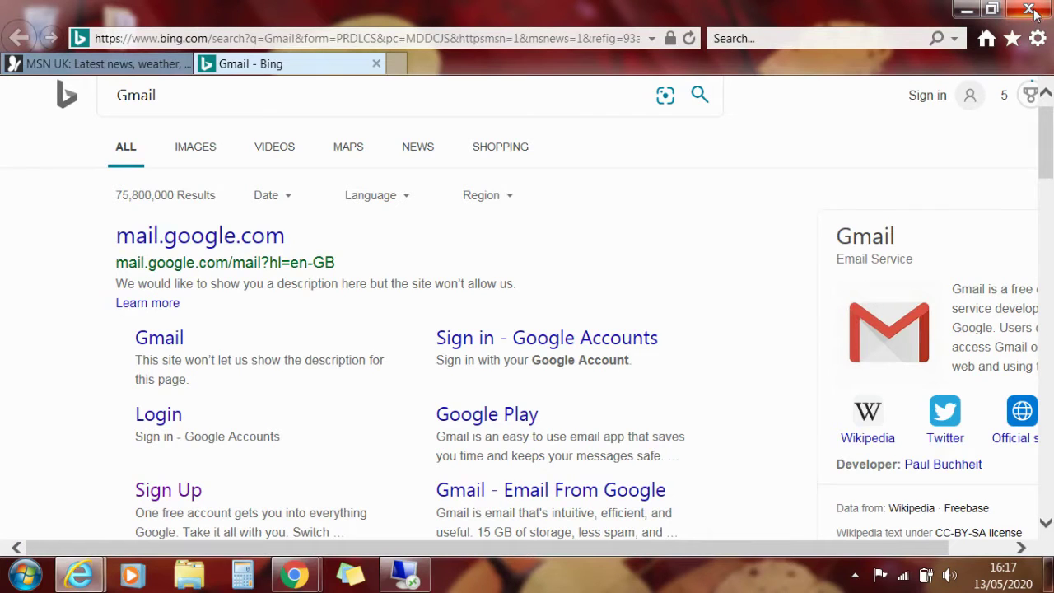
- Close Internet Explorer with all its tabs and launch Google Chrome maximized
click(1029, 9)
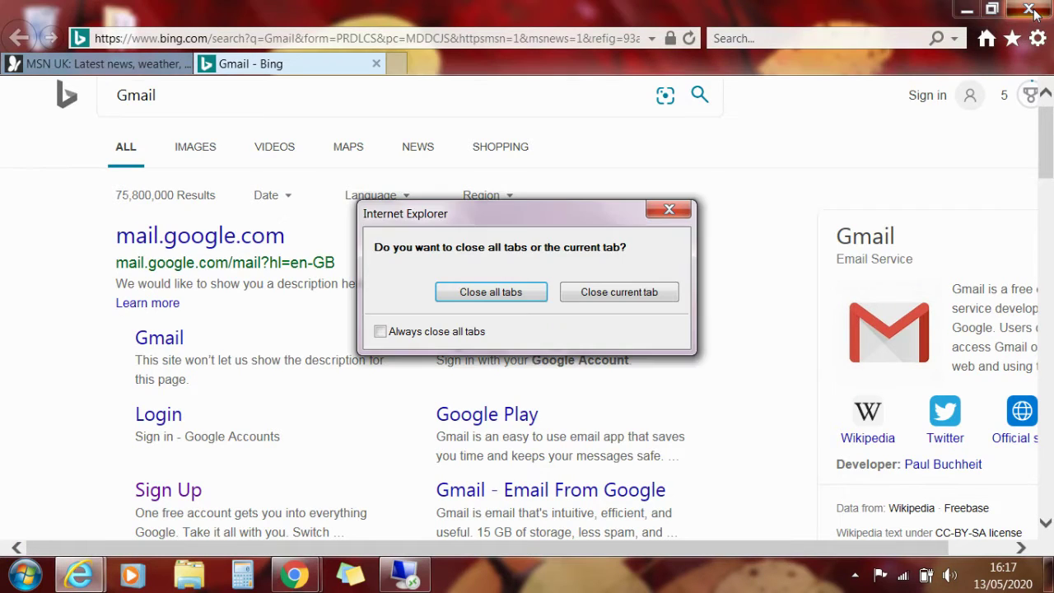
click(531, 288)
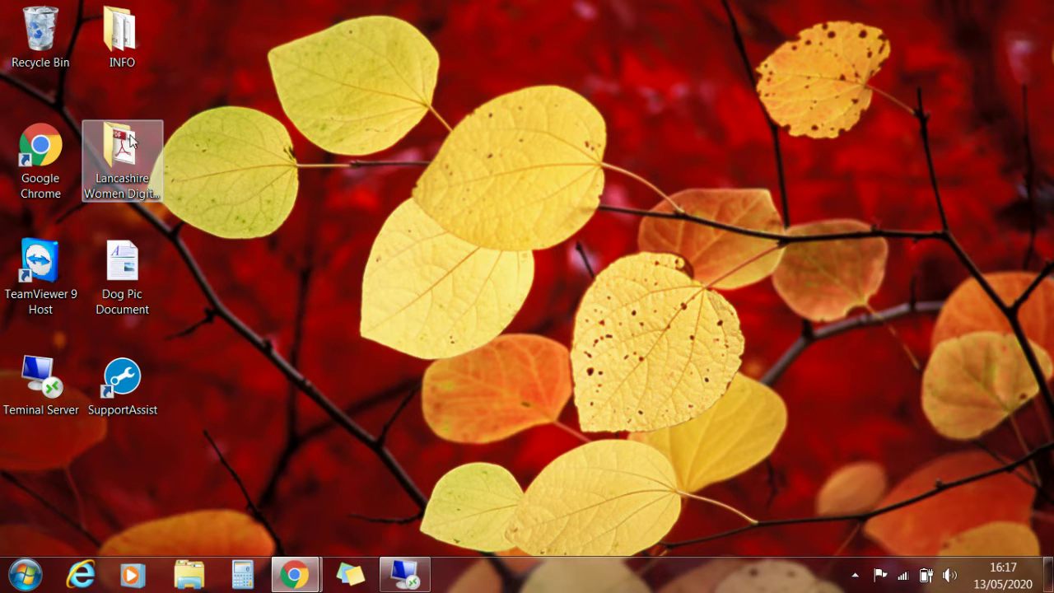
double_click(48, 161)
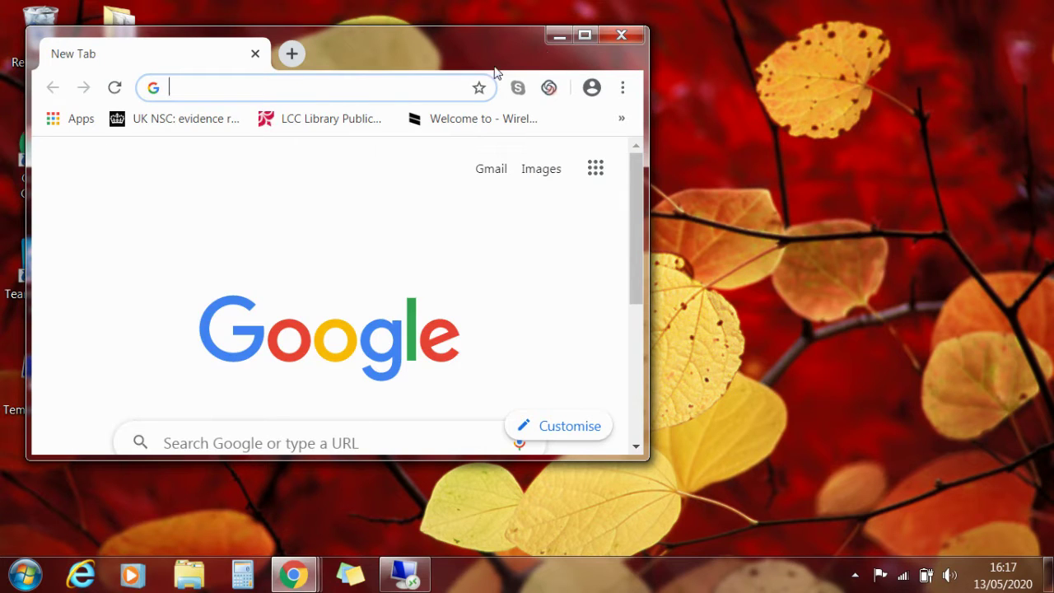
click(584, 35)
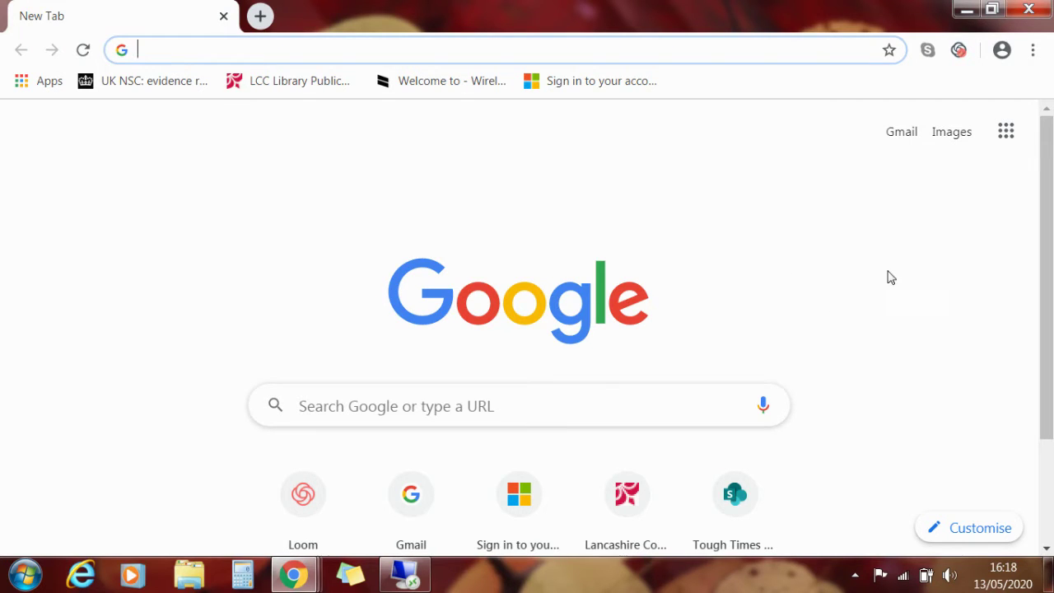
- From Gmail's sign-in page, choose Create account for myself
click(903, 138)
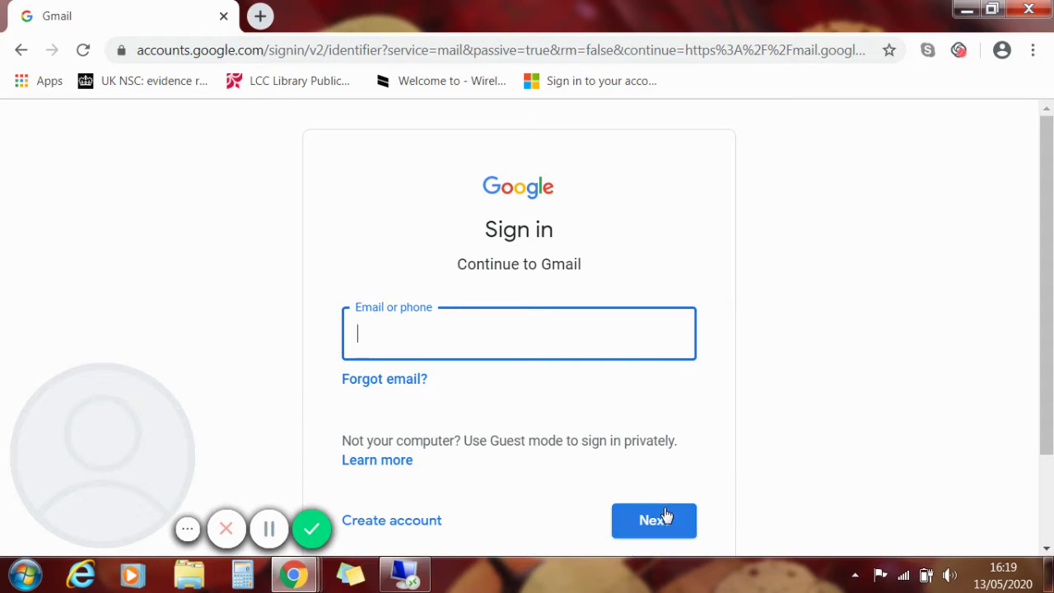
scroll(783, 364, down, 1)
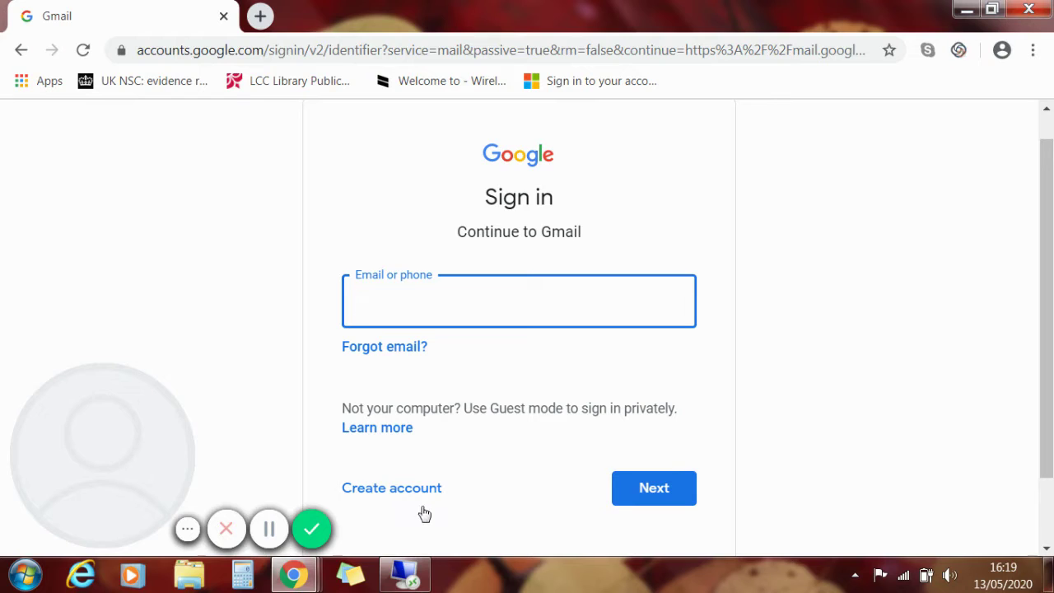
click(400, 497)
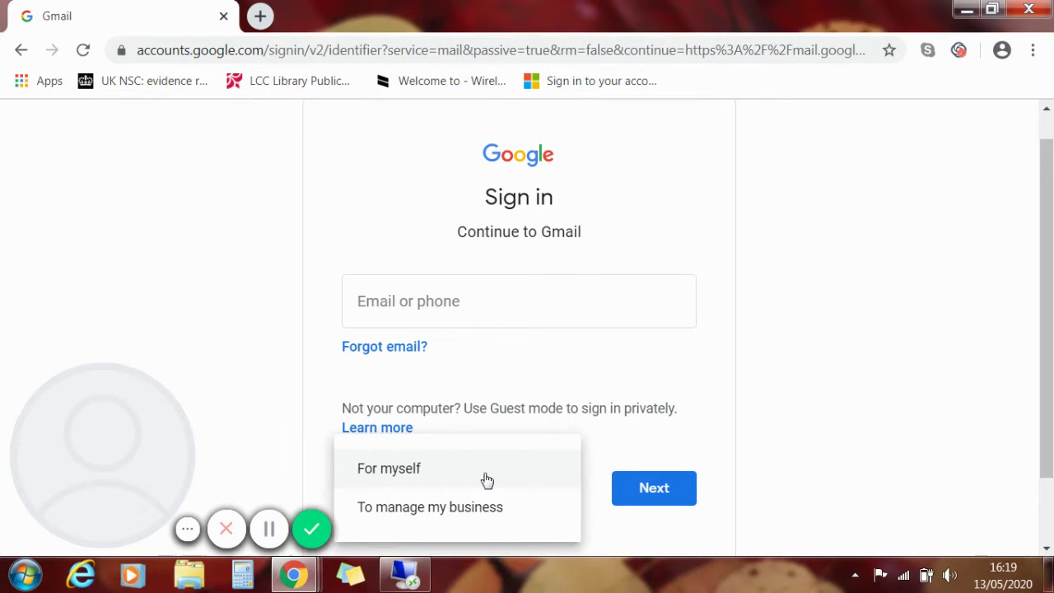
click(386, 469)
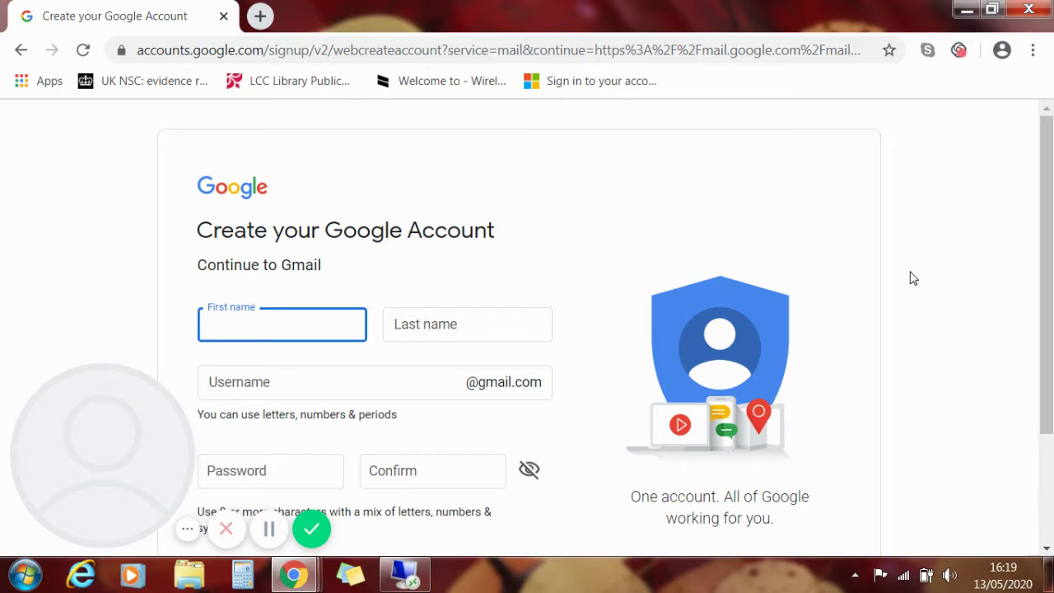
- Enter the account holder's first name and last name on the sign-up form
click(475, 323)
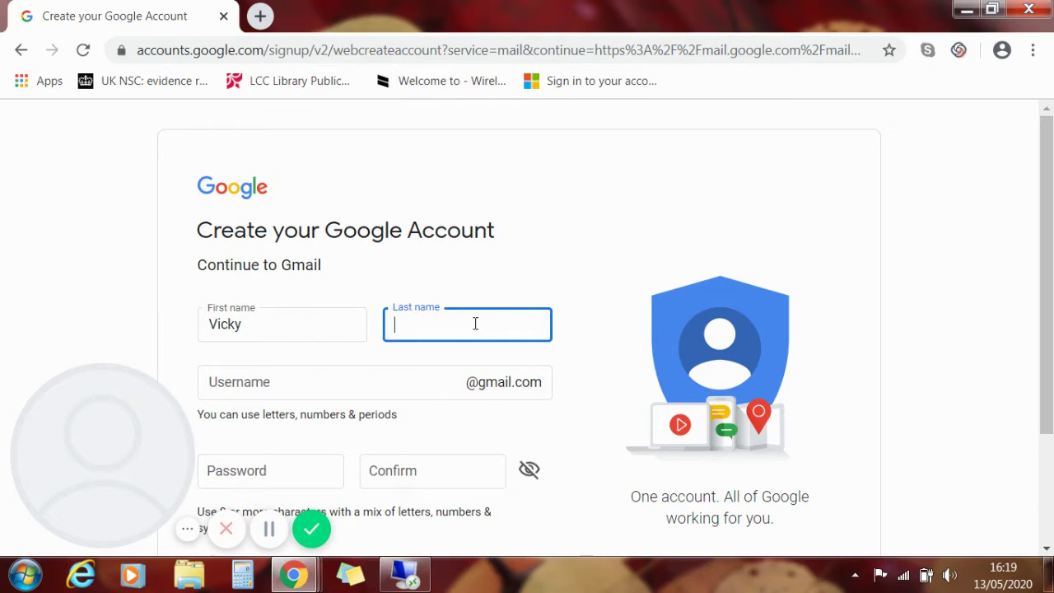
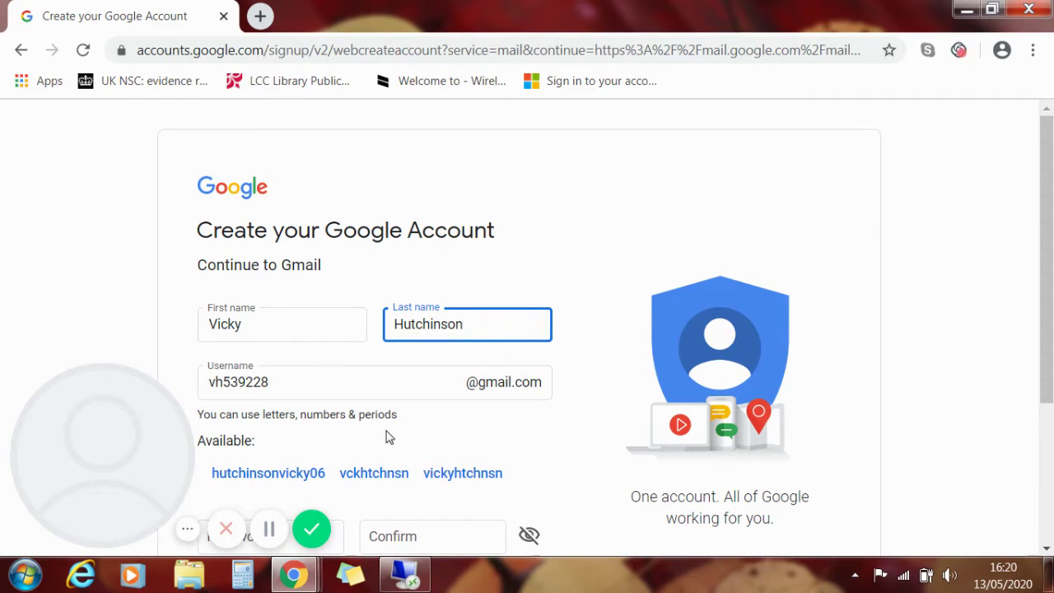
- Take the first suggested username and replace its last characters with a custom number ending
click(265, 475)
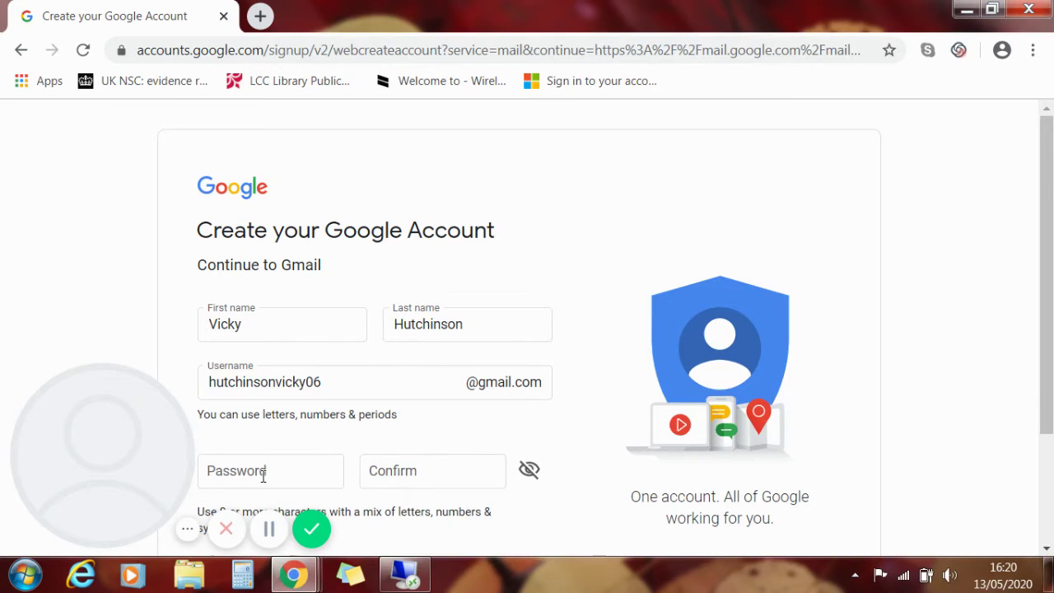
click(347, 383)
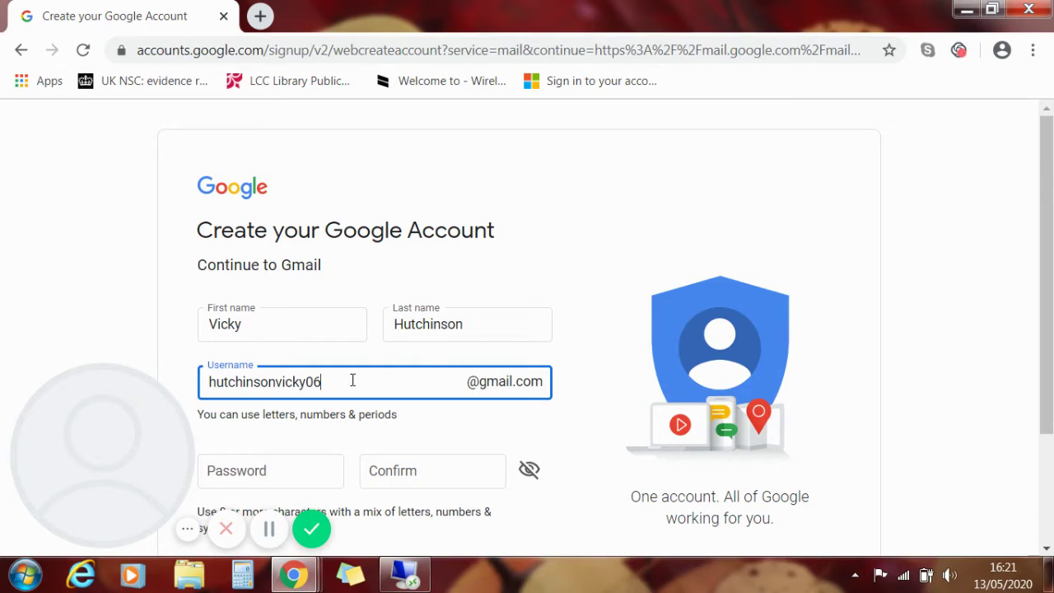
key(BackSpace)
key(BackSpace)
key(BackSpace)
text(y06)
- Enter the account password in Password and Confirm, then submit the details with Next
scroll(581, 425, down, 1)
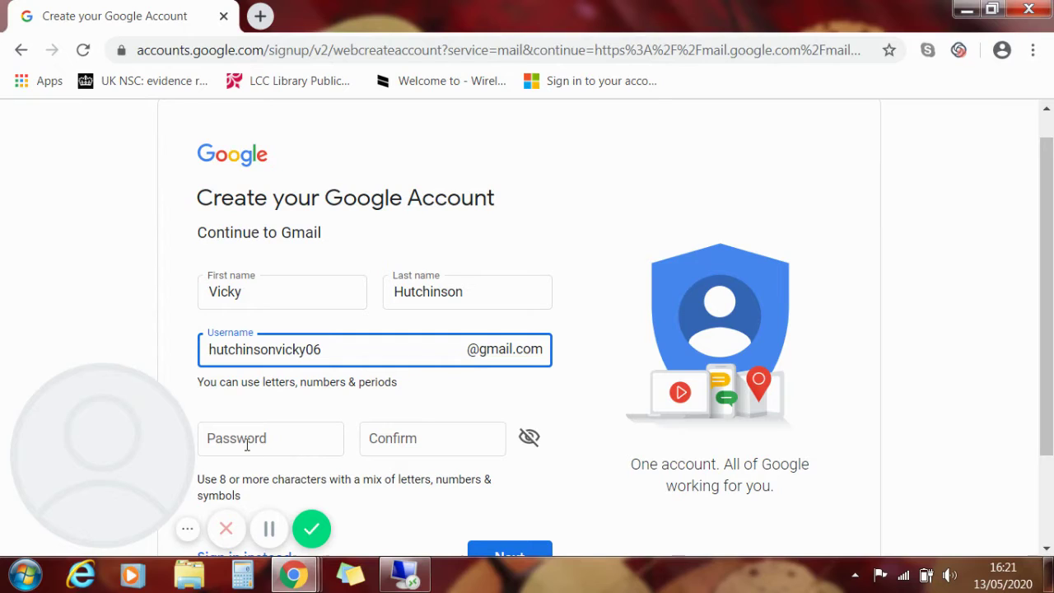
click(246, 444)
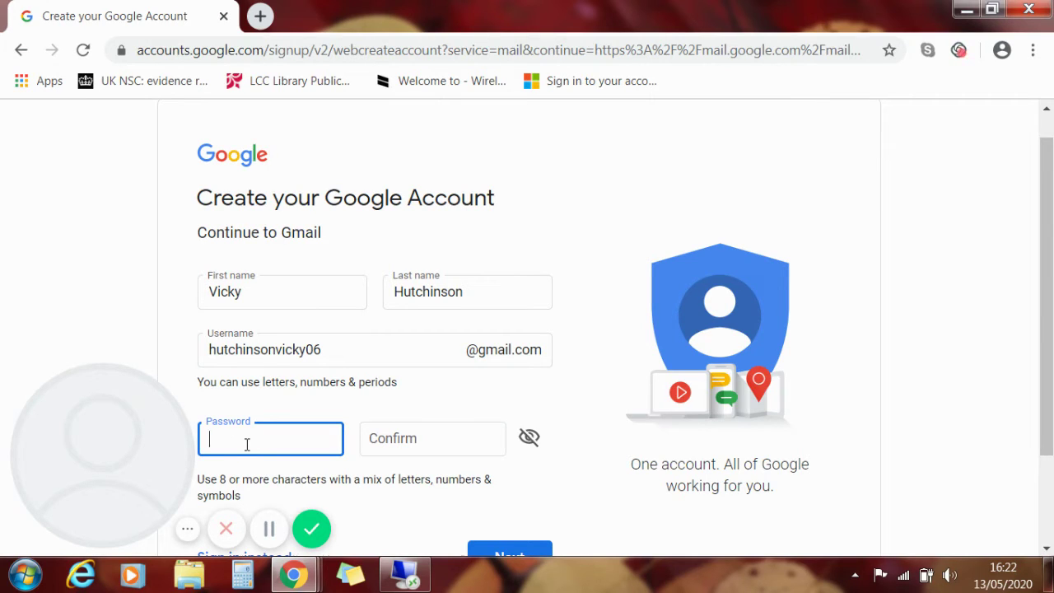
text(•••••••••••)
click(391, 441)
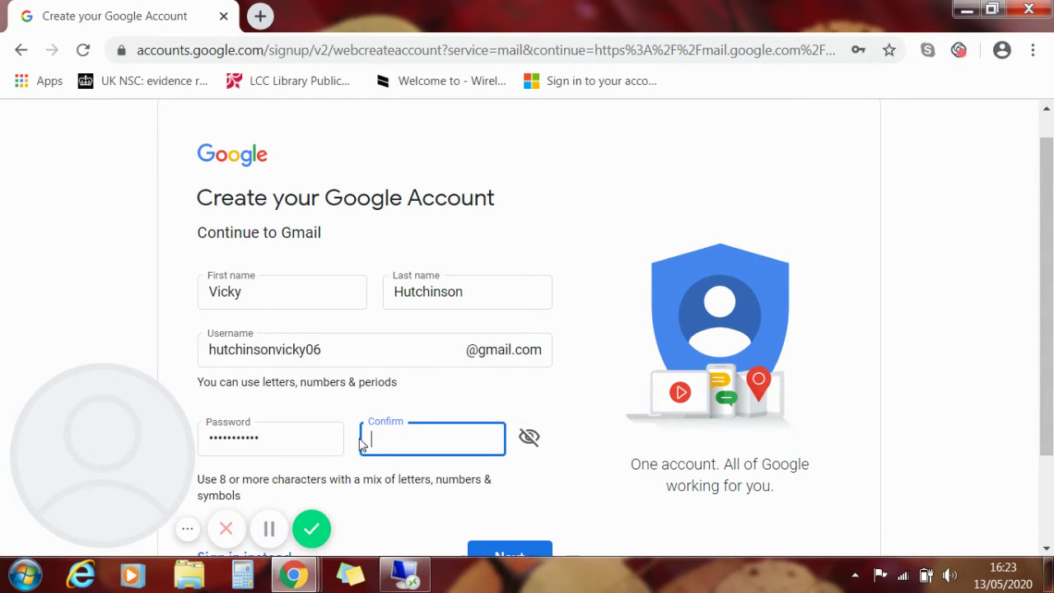
text(*************)
scroll(599, 432, down, 2)
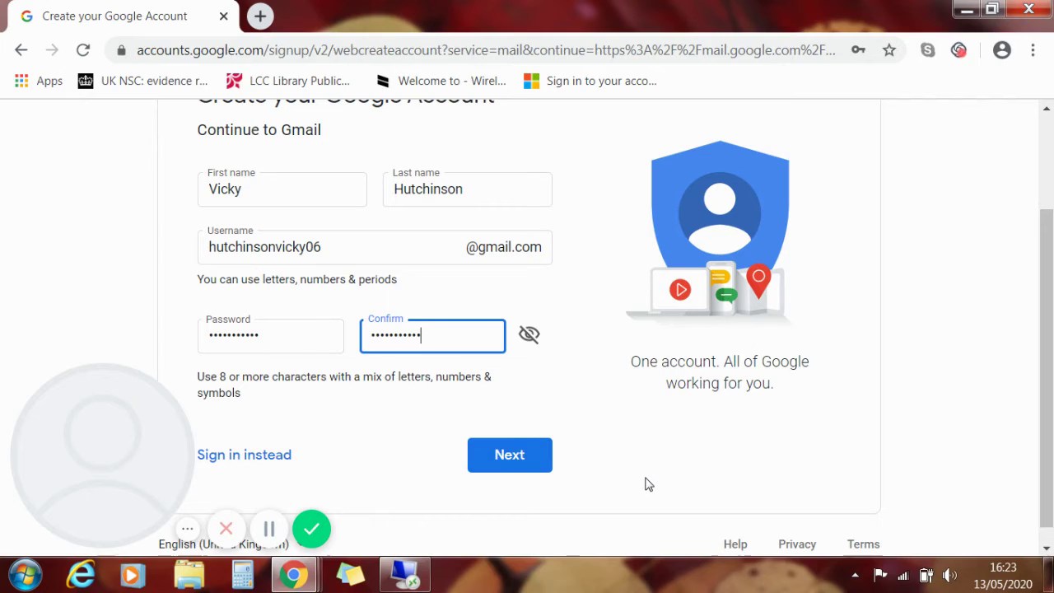
click(509, 456)
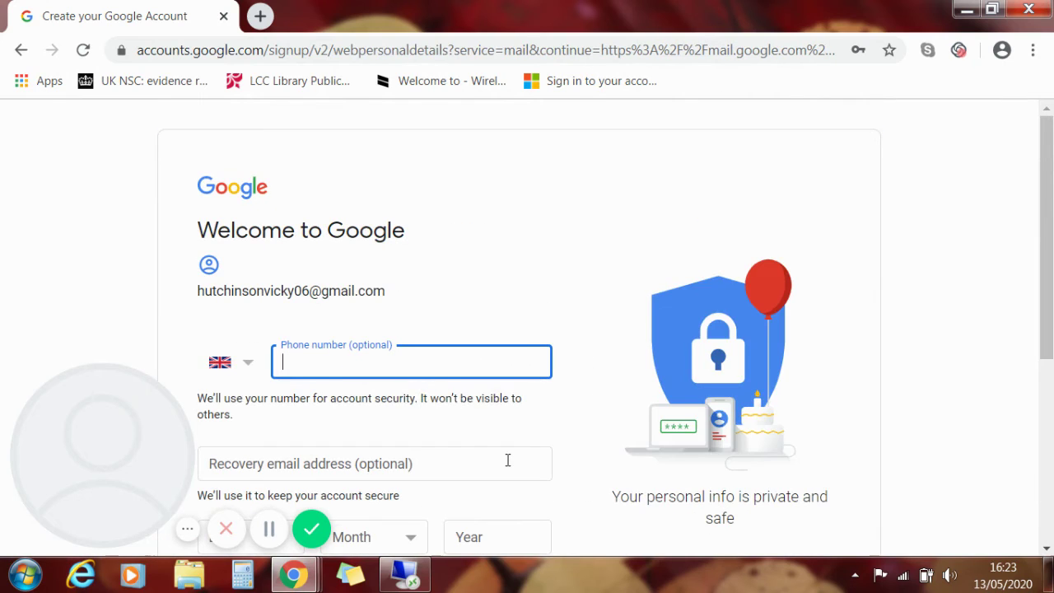
- Scroll down the Welcome to Google page to see the phone, recovery email, birth date and gender fields
scroll(591, 321, down, 1)
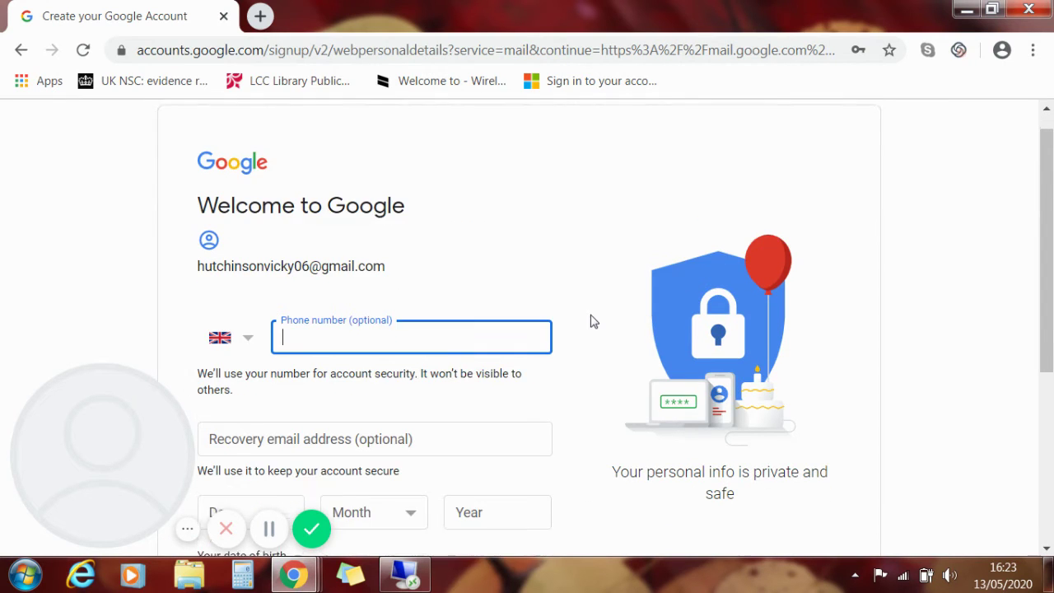
scroll(591, 321, down, 1)
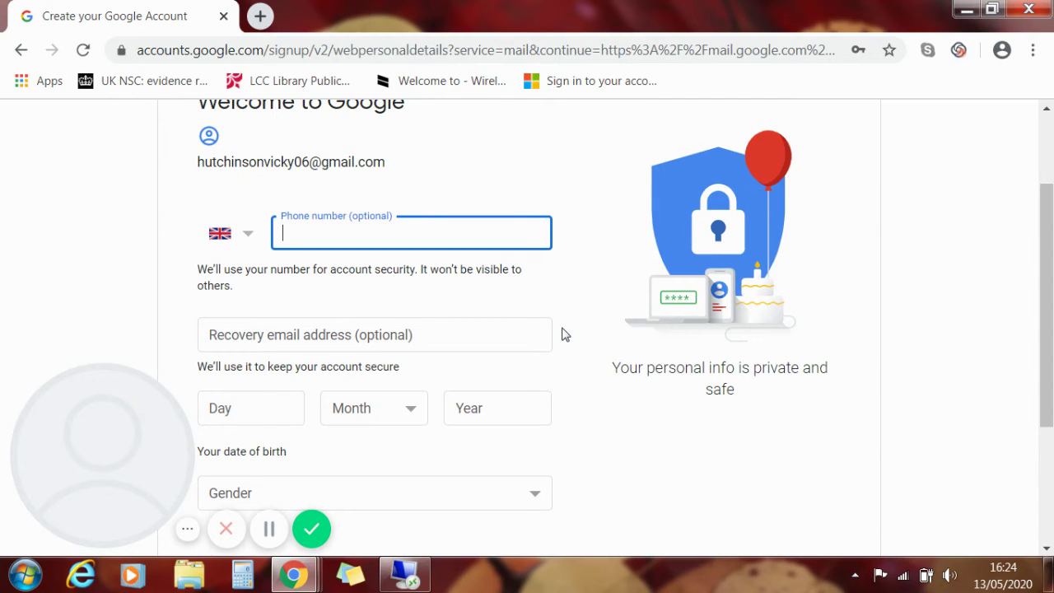
scroll(565, 334, down, 1)
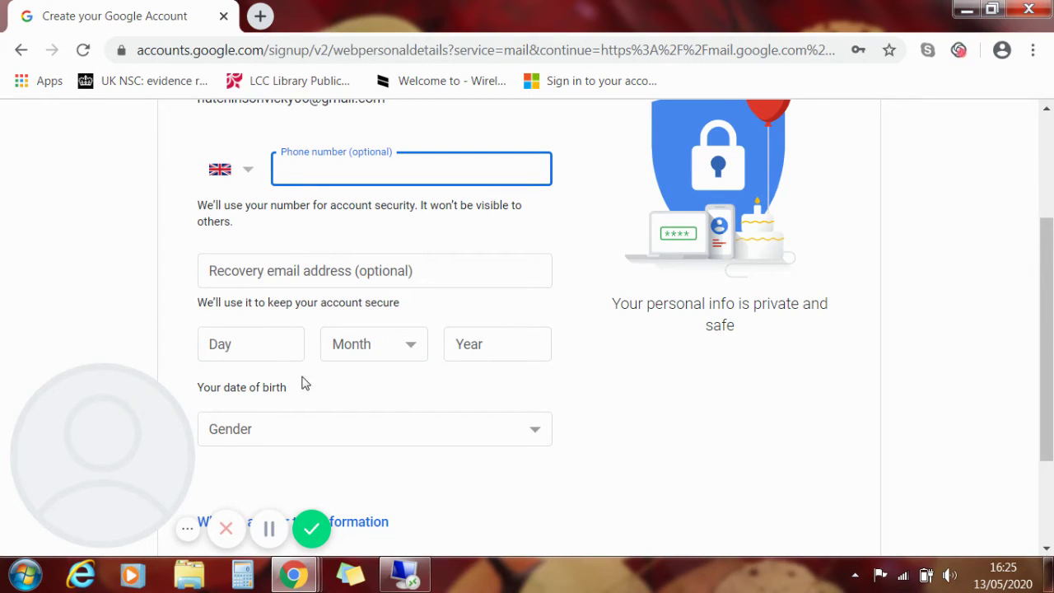
- Enter 31 as the birth day, opening the month list without picking a month
click(259, 348)
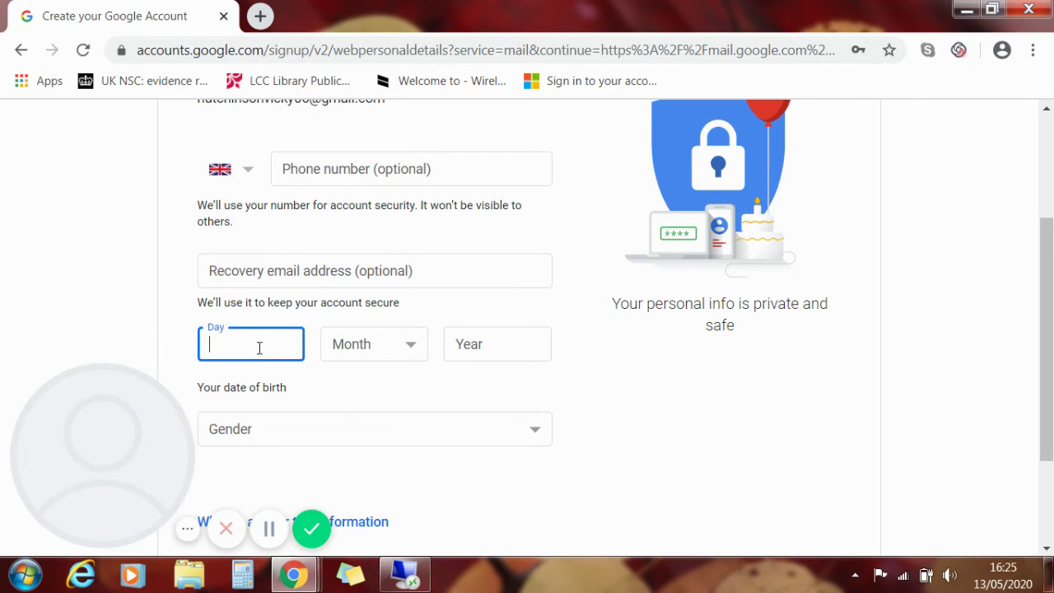
text(31)
scroll(411, 247, down, 2)
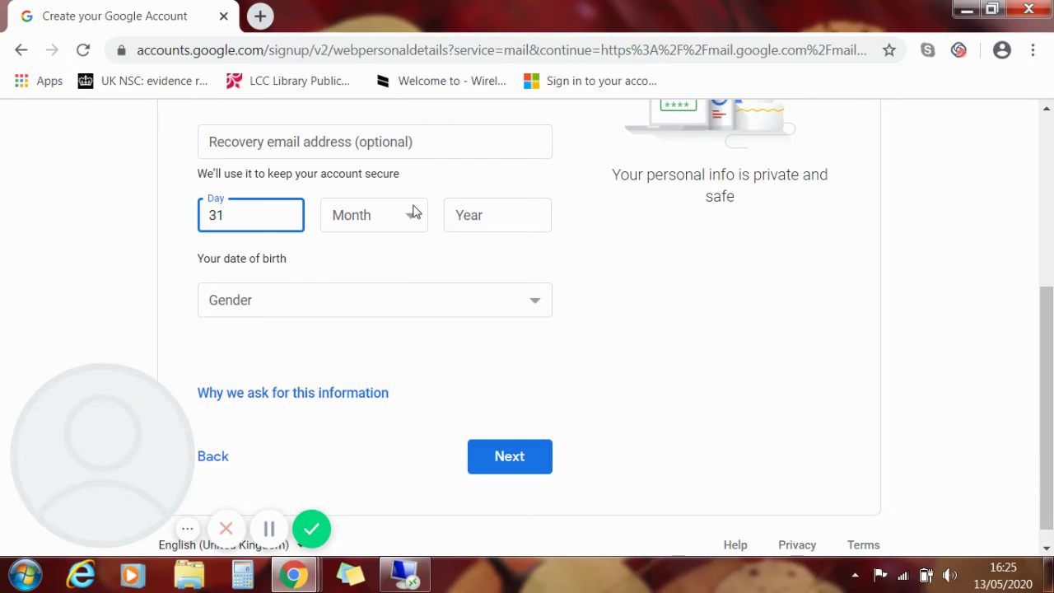
click(411, 211)
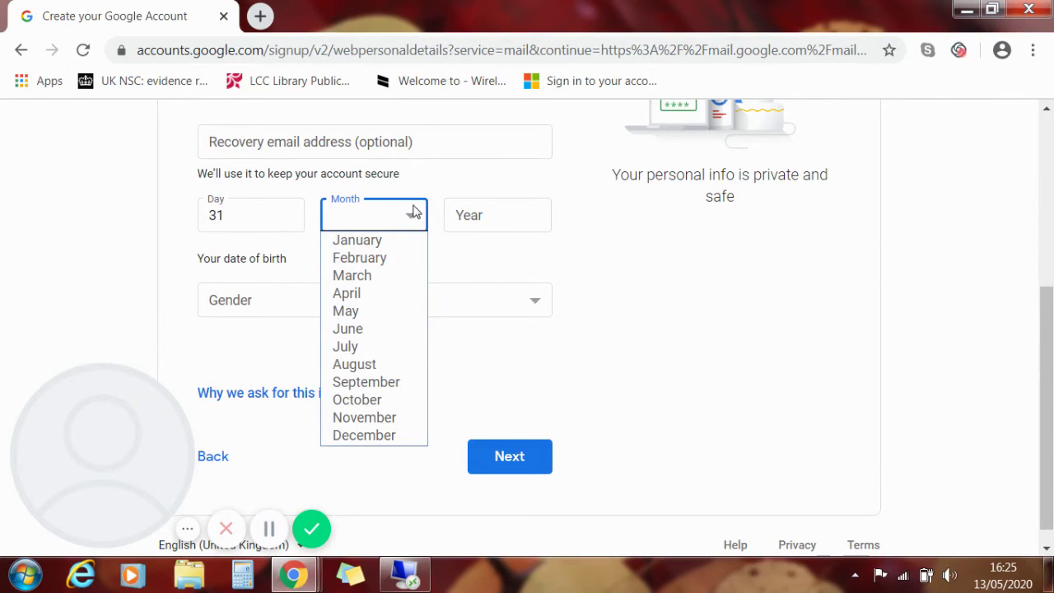
click(522, 219)
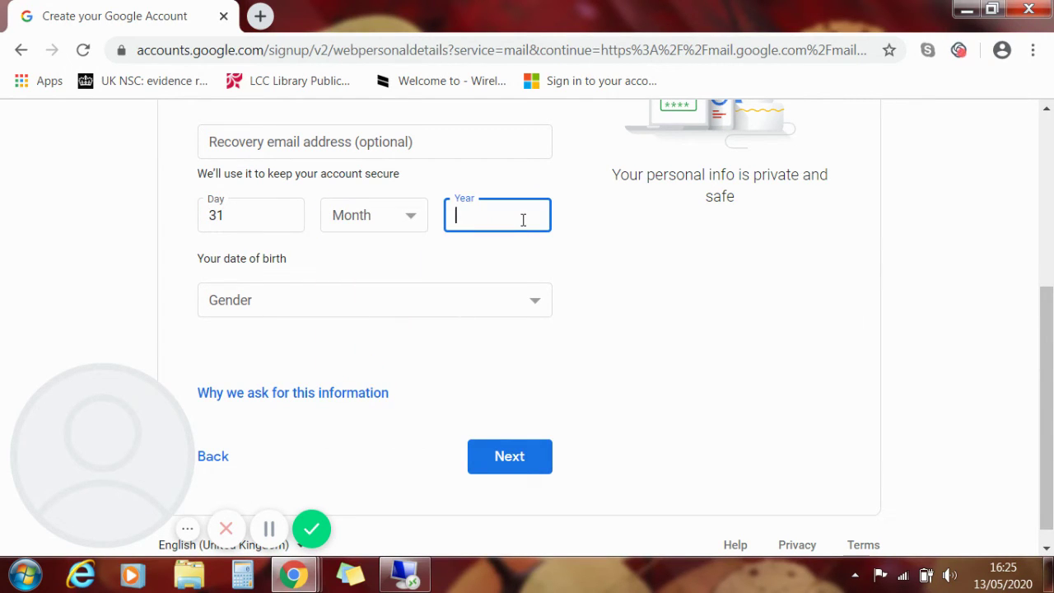
scroll(566, 233, down, 1)
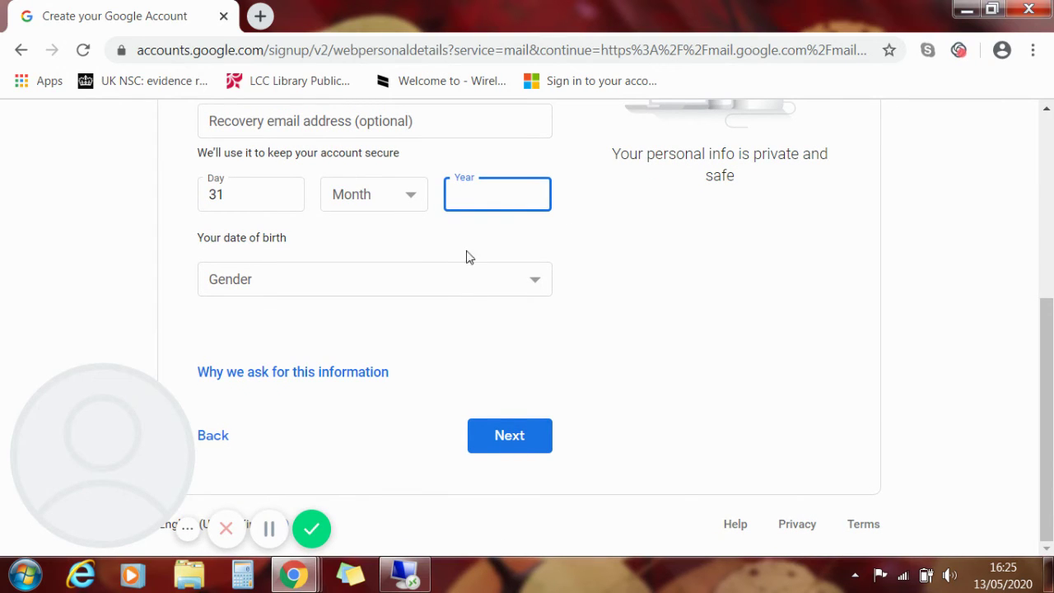
click(341, 204)
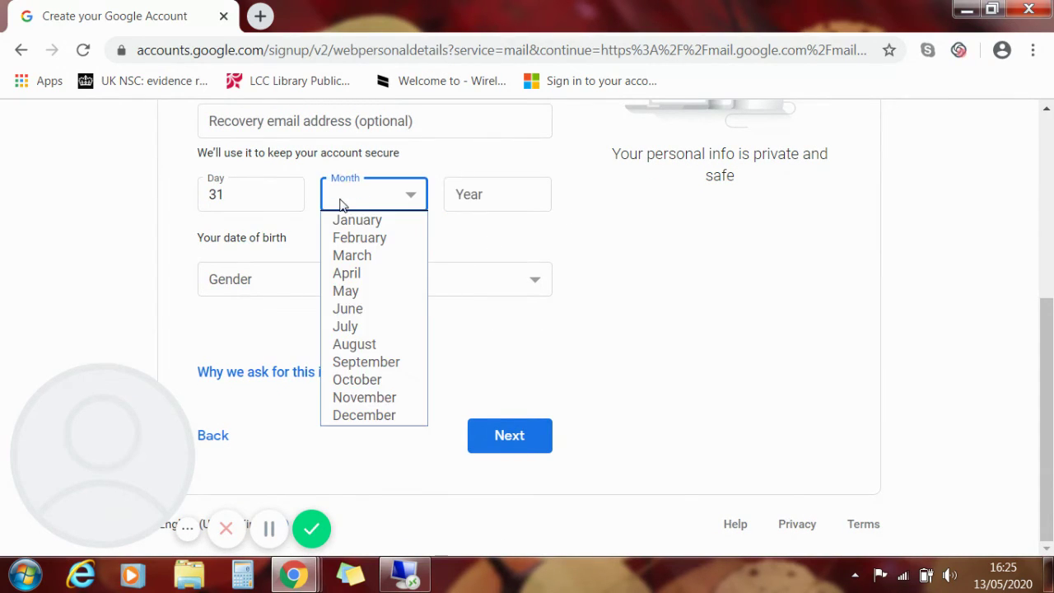
click(472, 197)
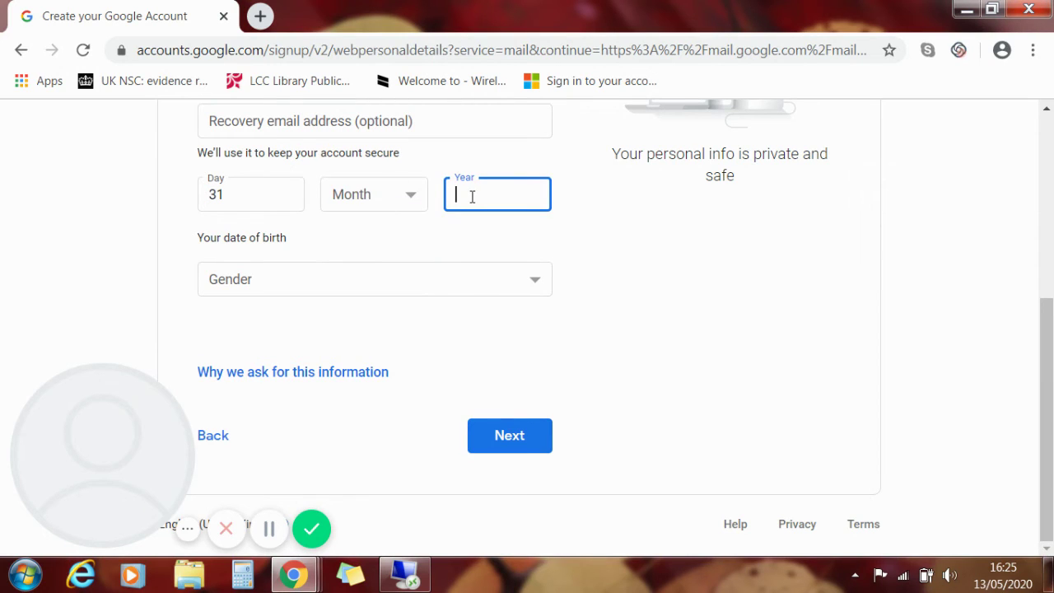
click(379, 194)
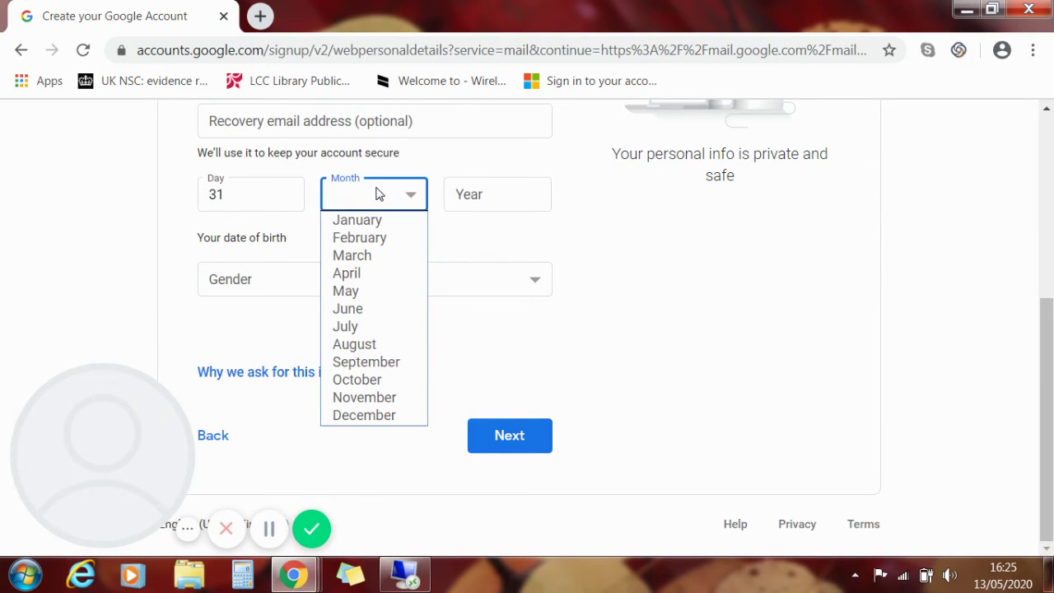
click(484, 246)
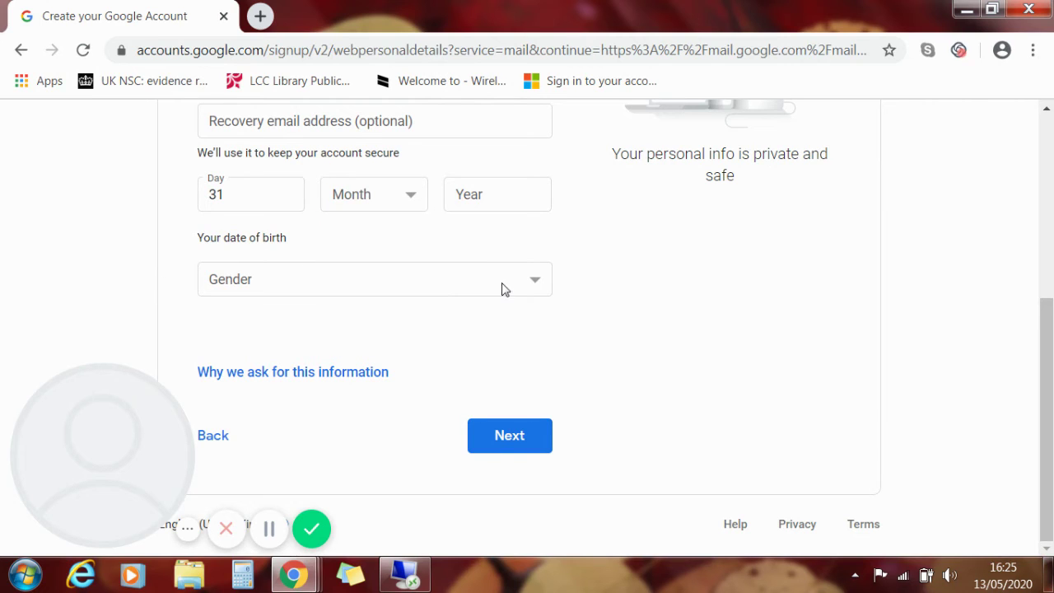
- Set the gender to Female and submit the personal details
click(535, 284)
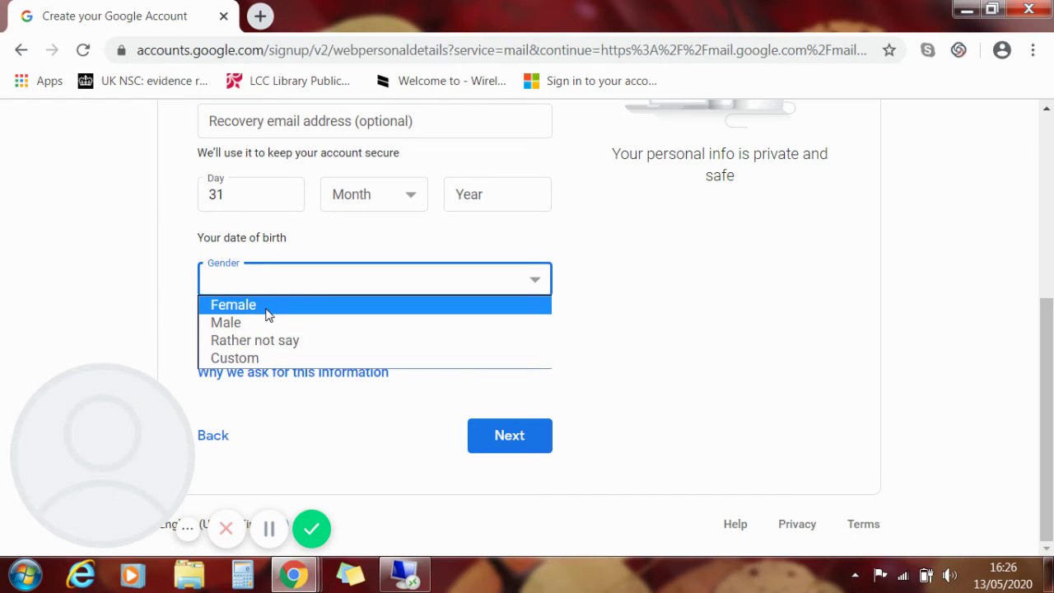
click(268, 315)
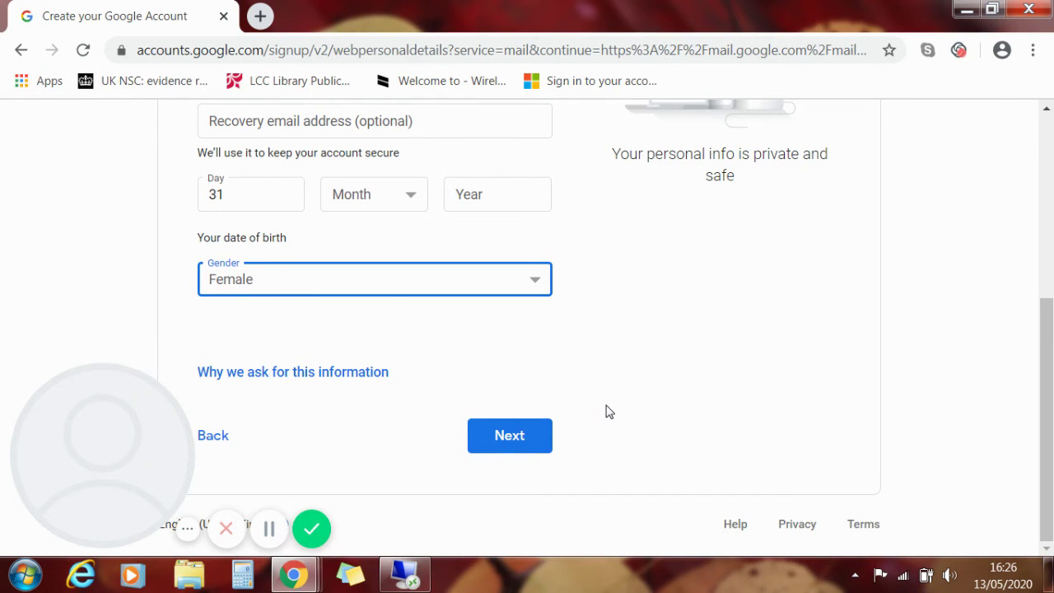
click(506, 437)
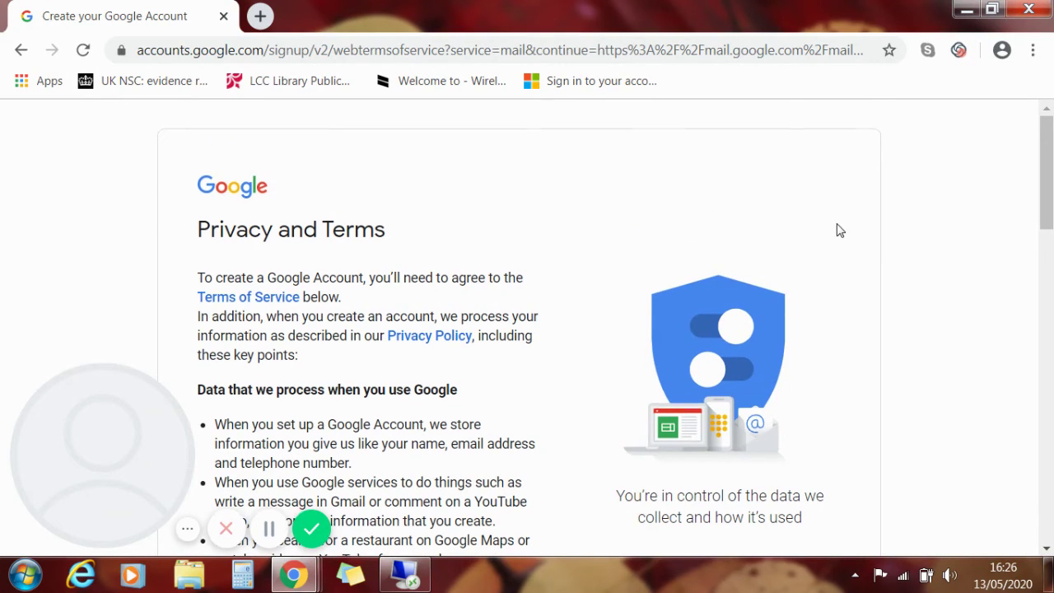
scroll(836, 230, down, 1)
scroll(838, 231, down, 1)
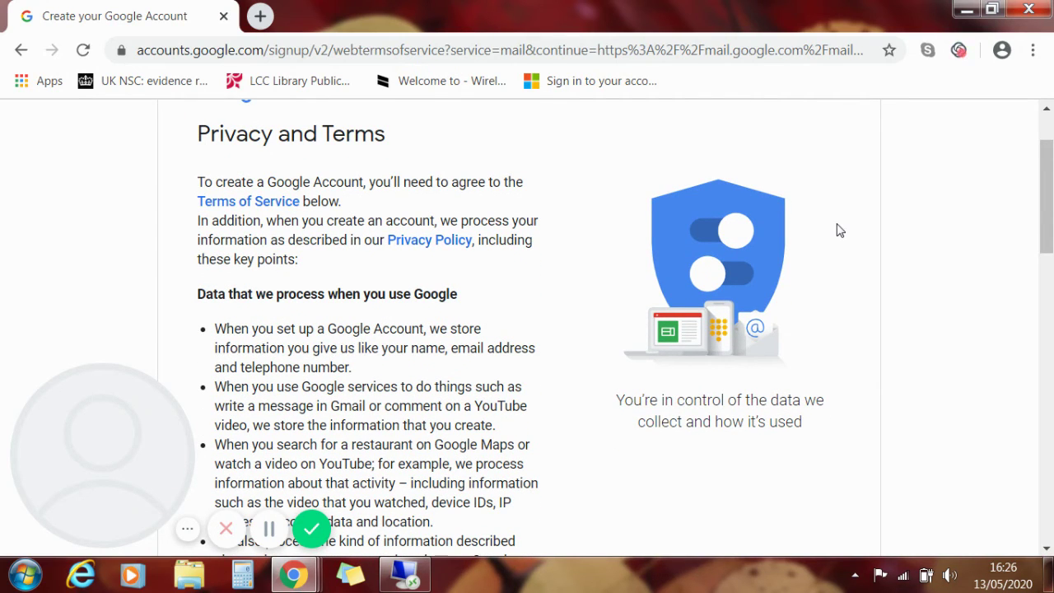
scroll(838, 231, down, 3)
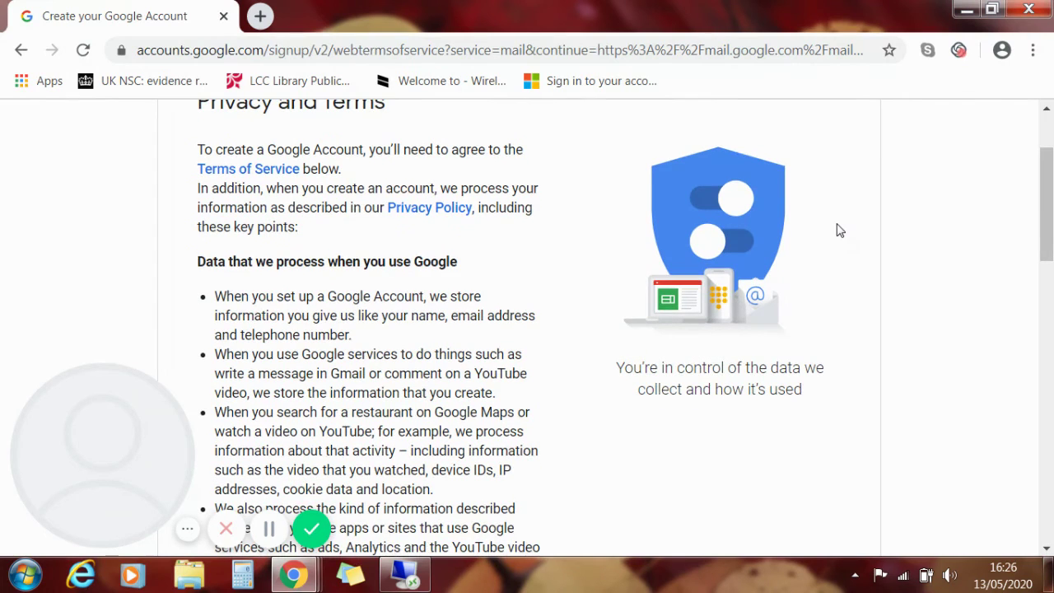
scroll(838, 231, down, 1)
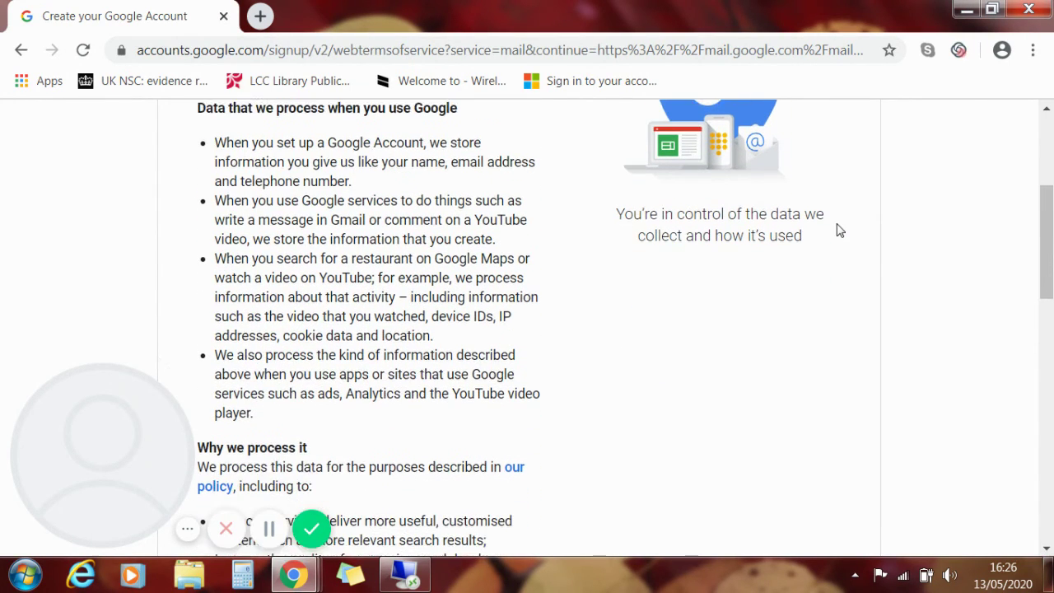
scroll(838, 230, down, 1)
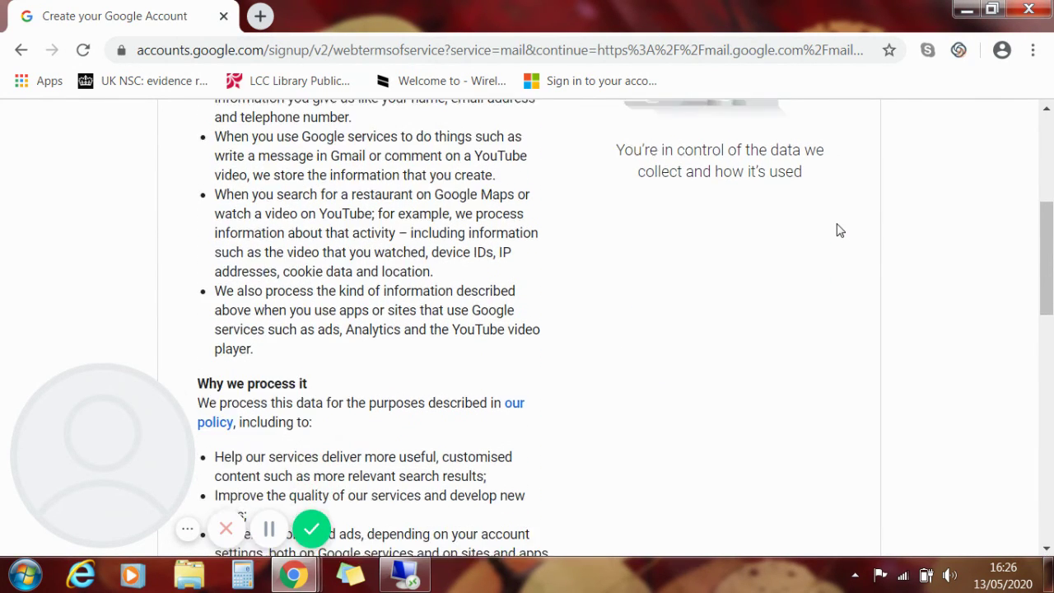
scroll(838, 230, down, 4)
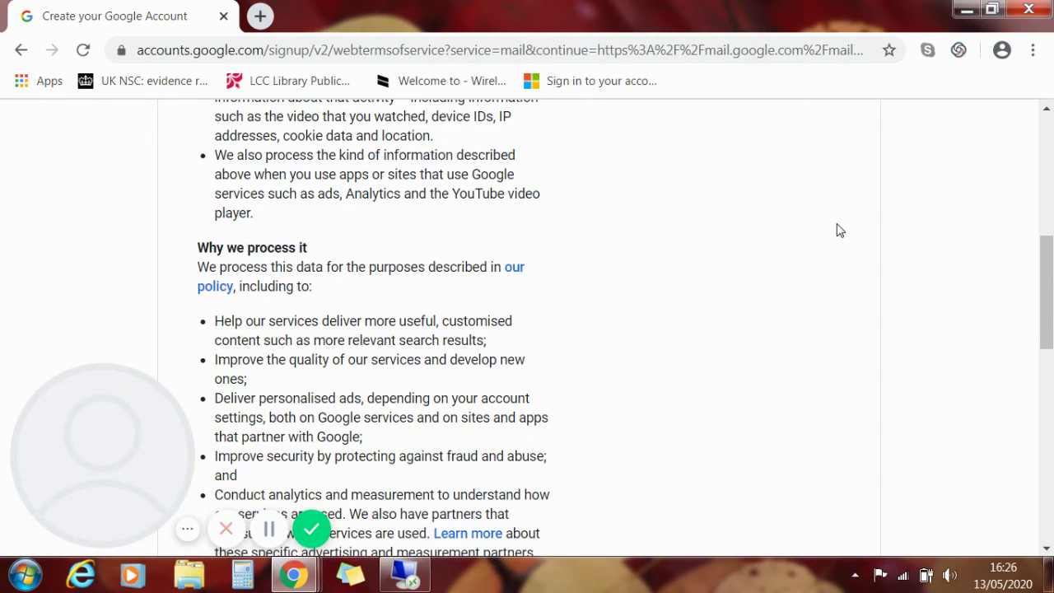
scroll(838, 231, down, 5)
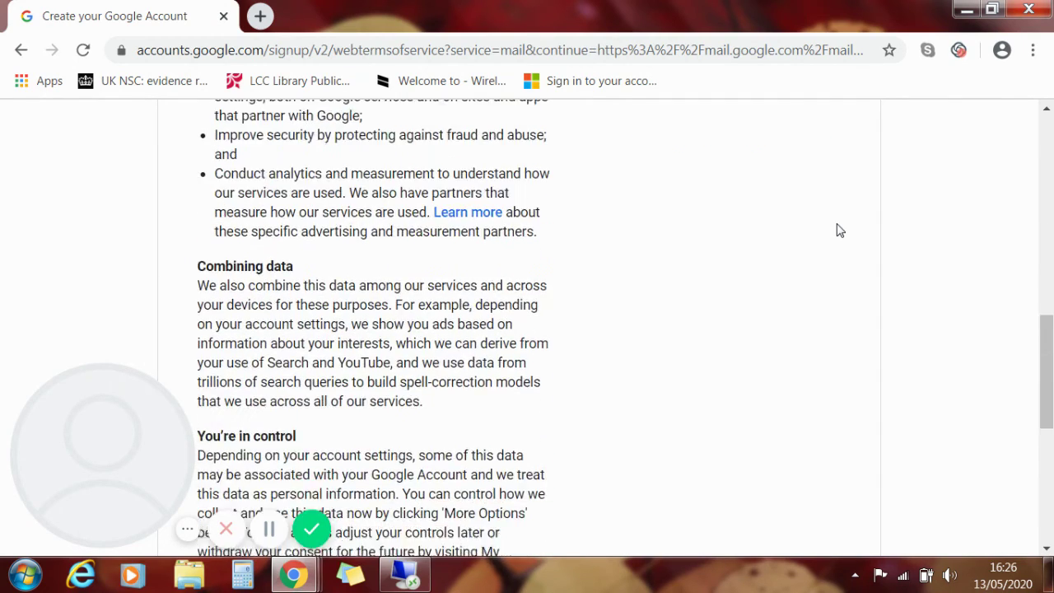
scroll(838, 230, down, 3)
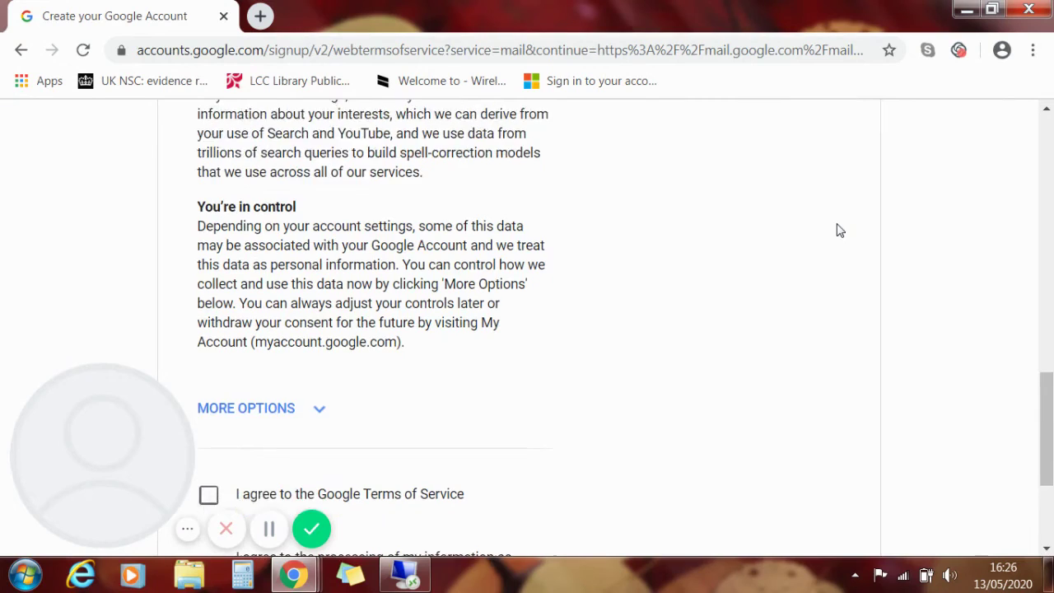
scroll(838, 230, down, 2)
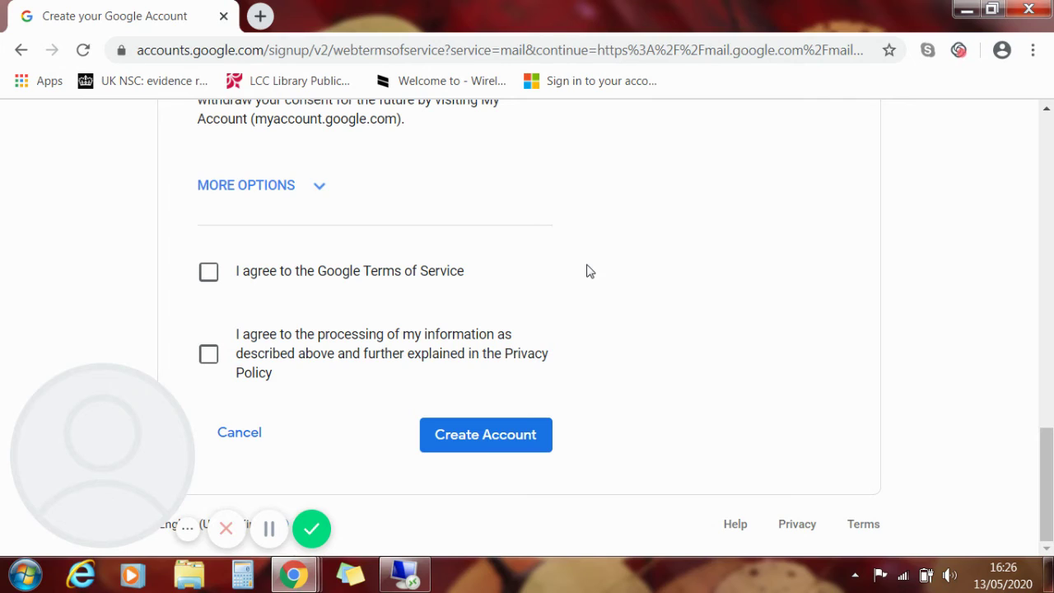
- Accept the Terms of Service and privacy processing, then create and confirm the account
click(209, 279)
click(208, 360)
click(498, 446)
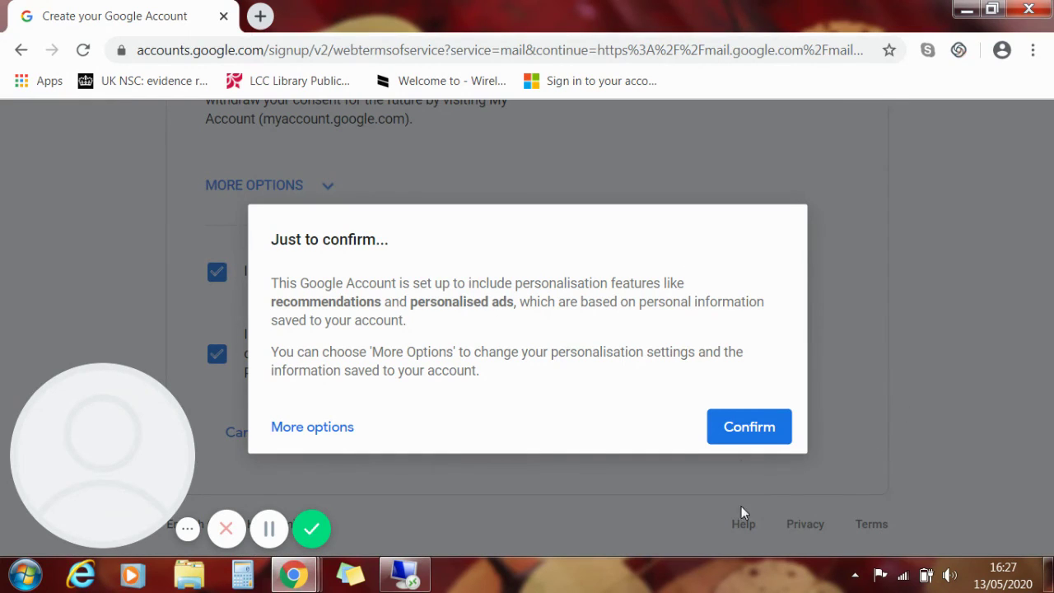
click(751, 431)
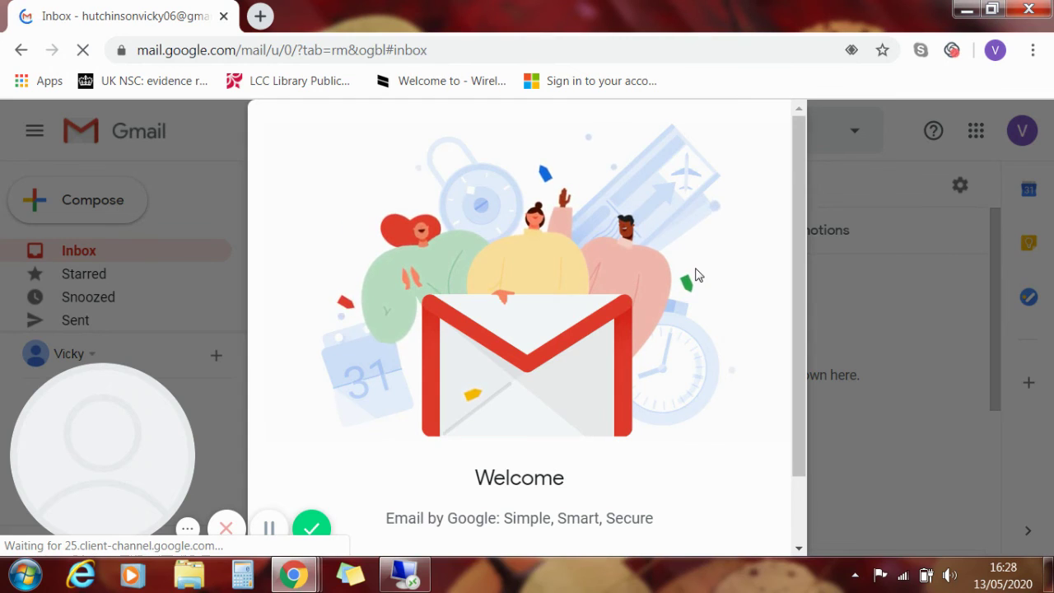
- Move past the Gmail Welcome screen and confirm the Default inbox view
scroll(696, 274, down, 1)
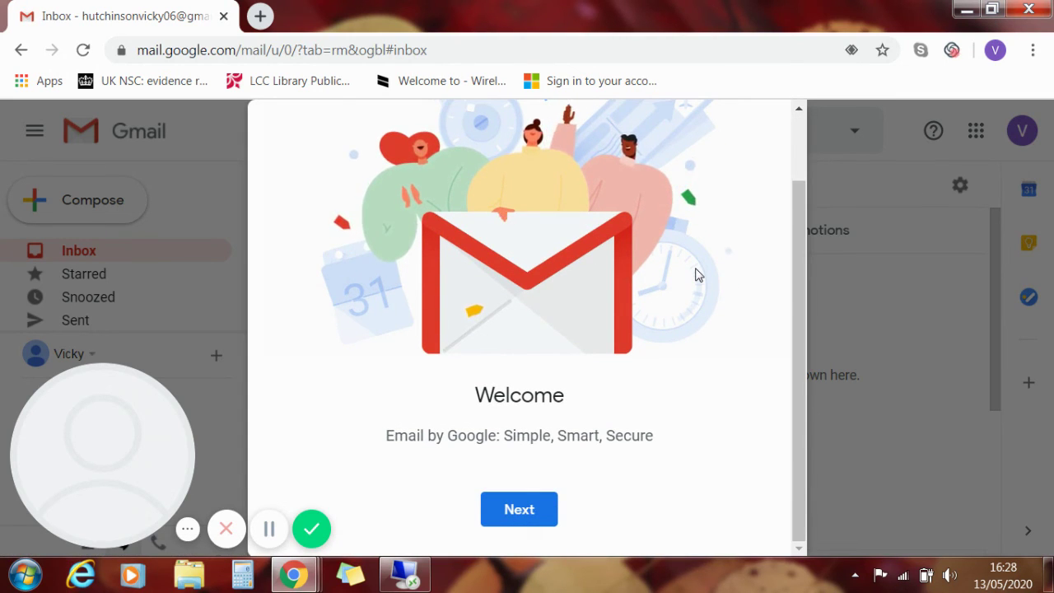
click(521, 514)
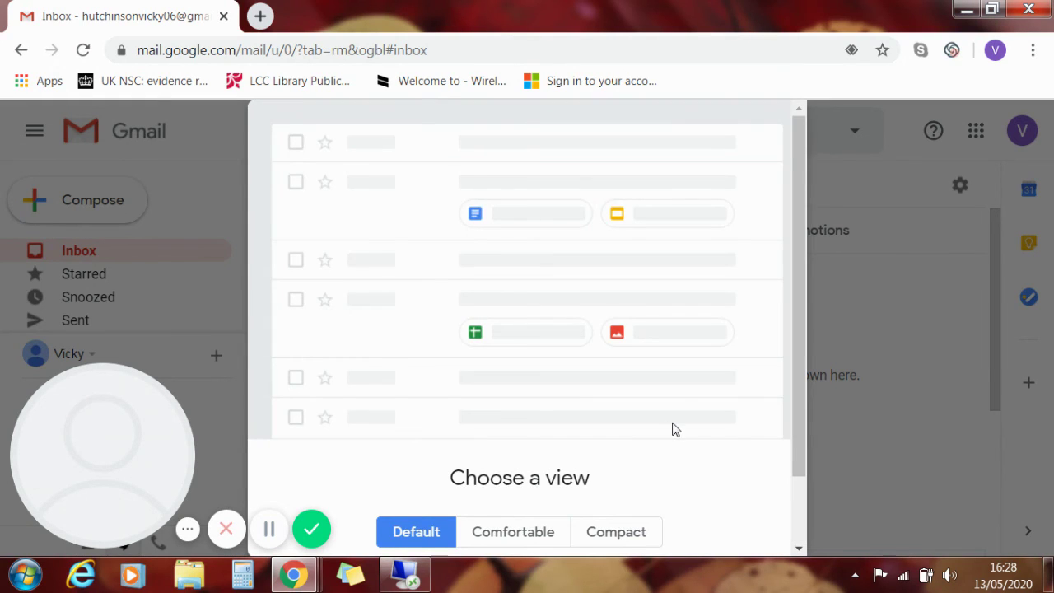
scroll(671, 429, down, 1)
scroll(672, 429, up, 1)
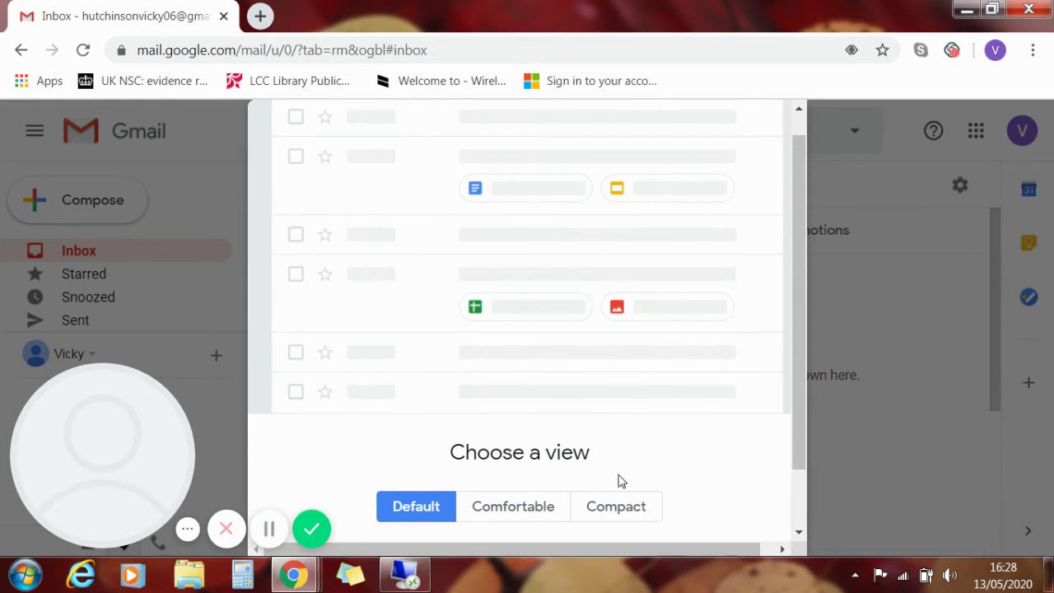
scroll(674, 440, down, 1)
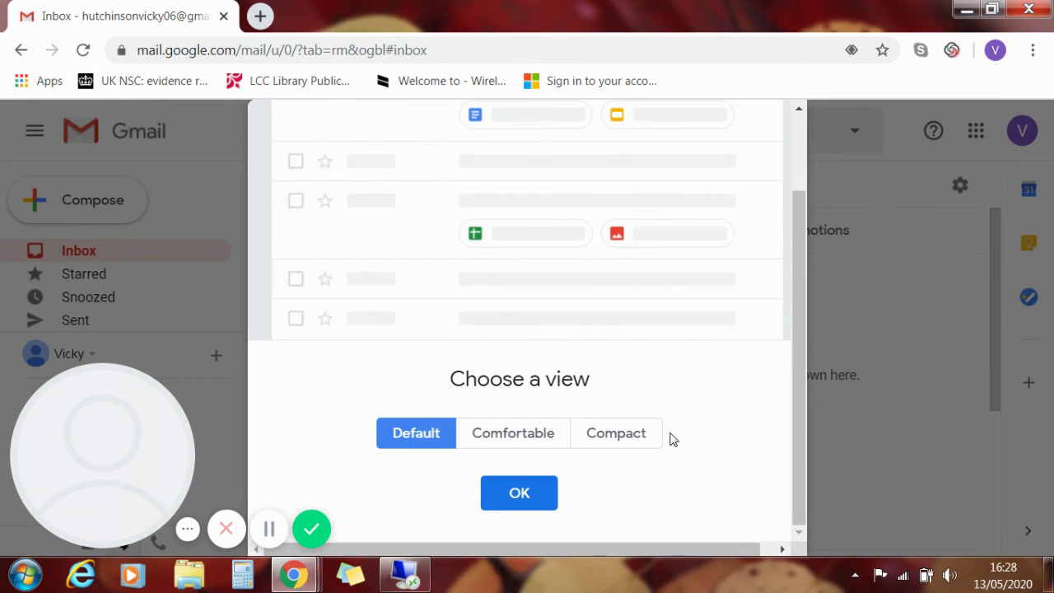
click(535, 491)
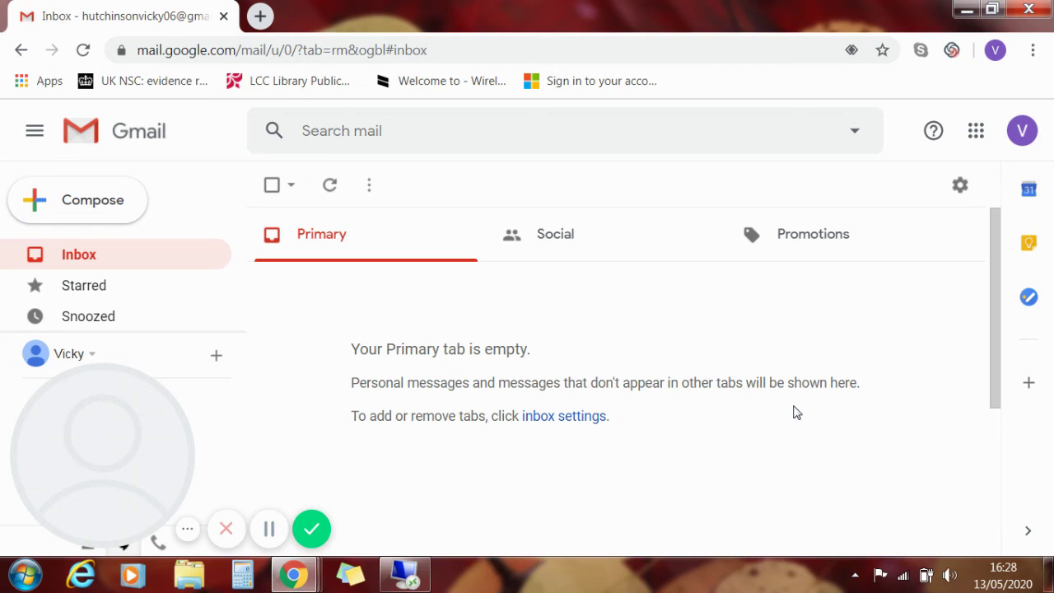
- Scroll the new inbox to locate the Google Community Team welcome email
scroll(793, 406, down, 3)
scroll(794, 405, up, 3)
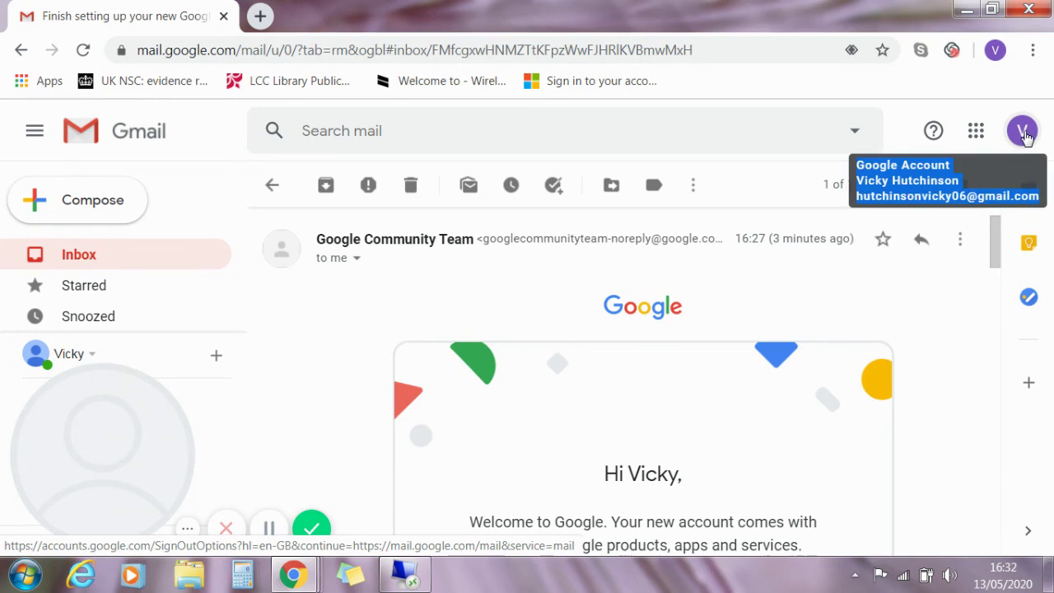
- Sign the new account out of Gmail from the profile avatar menu at top right
click(1022, 131)
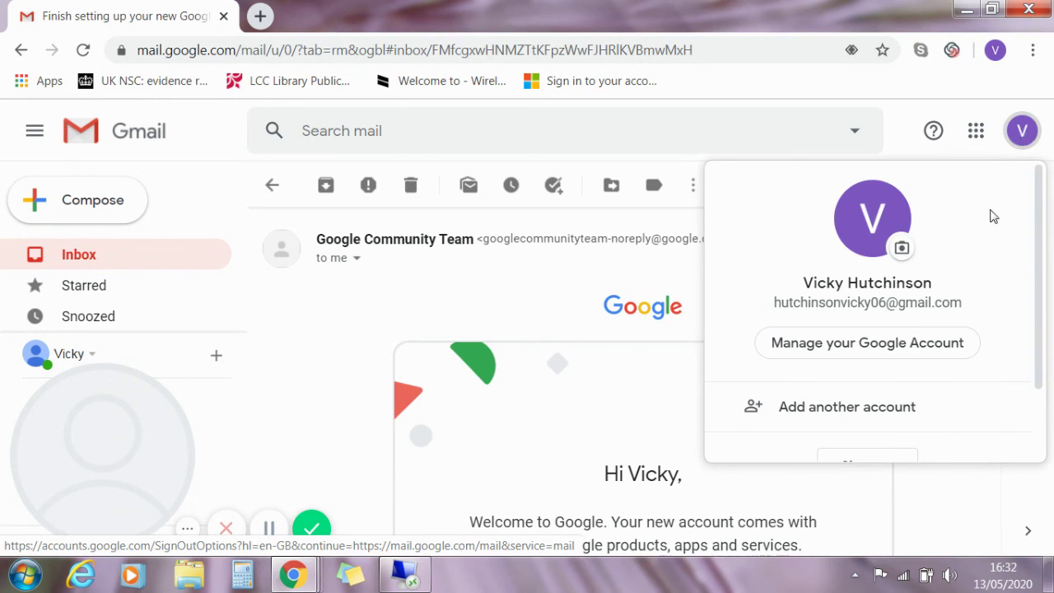
scroll(1001, 224, down, 1)
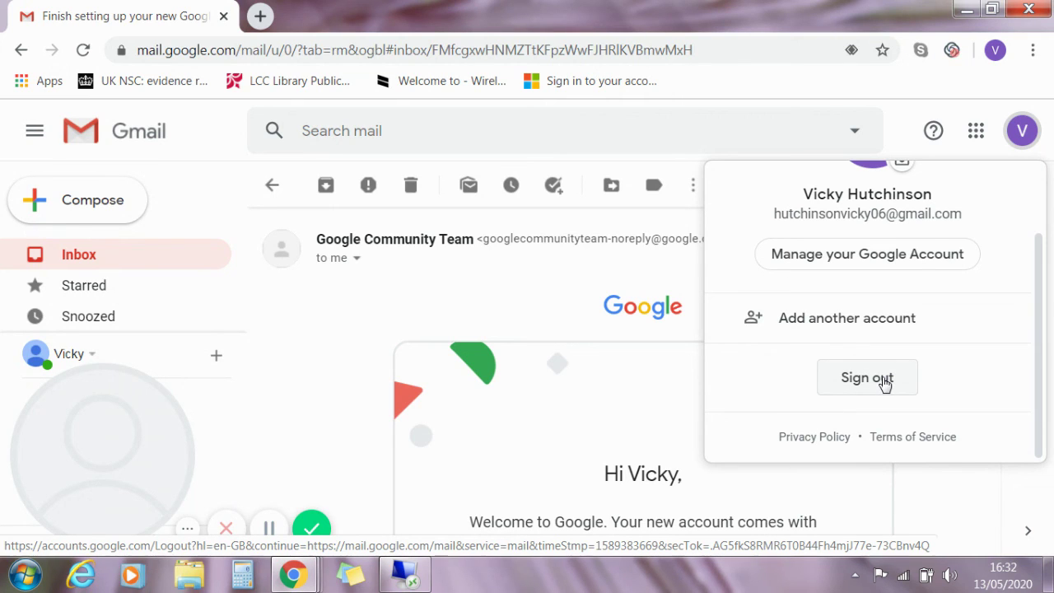
click(884, 382)
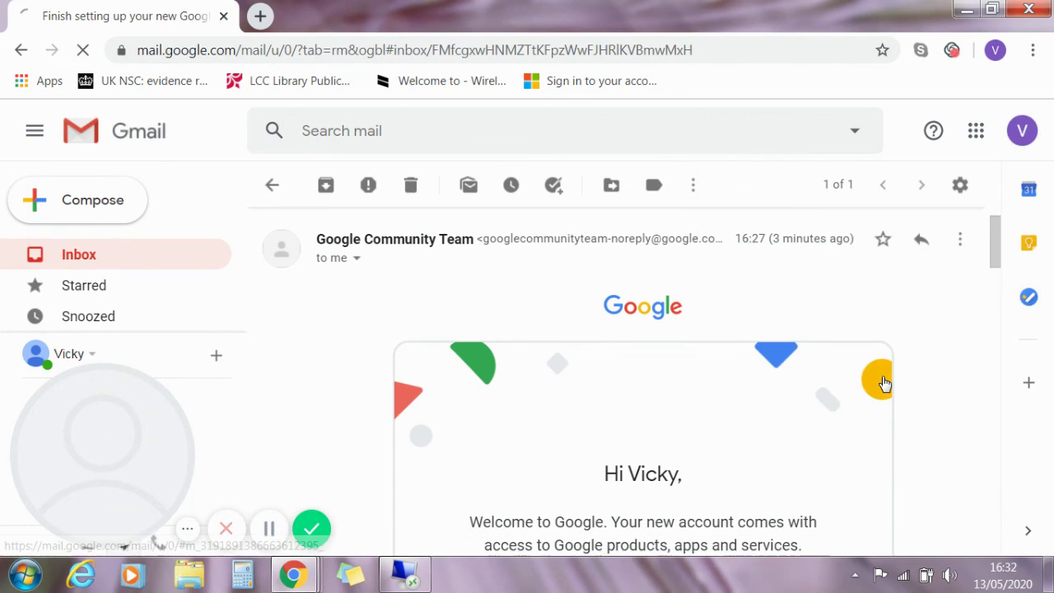